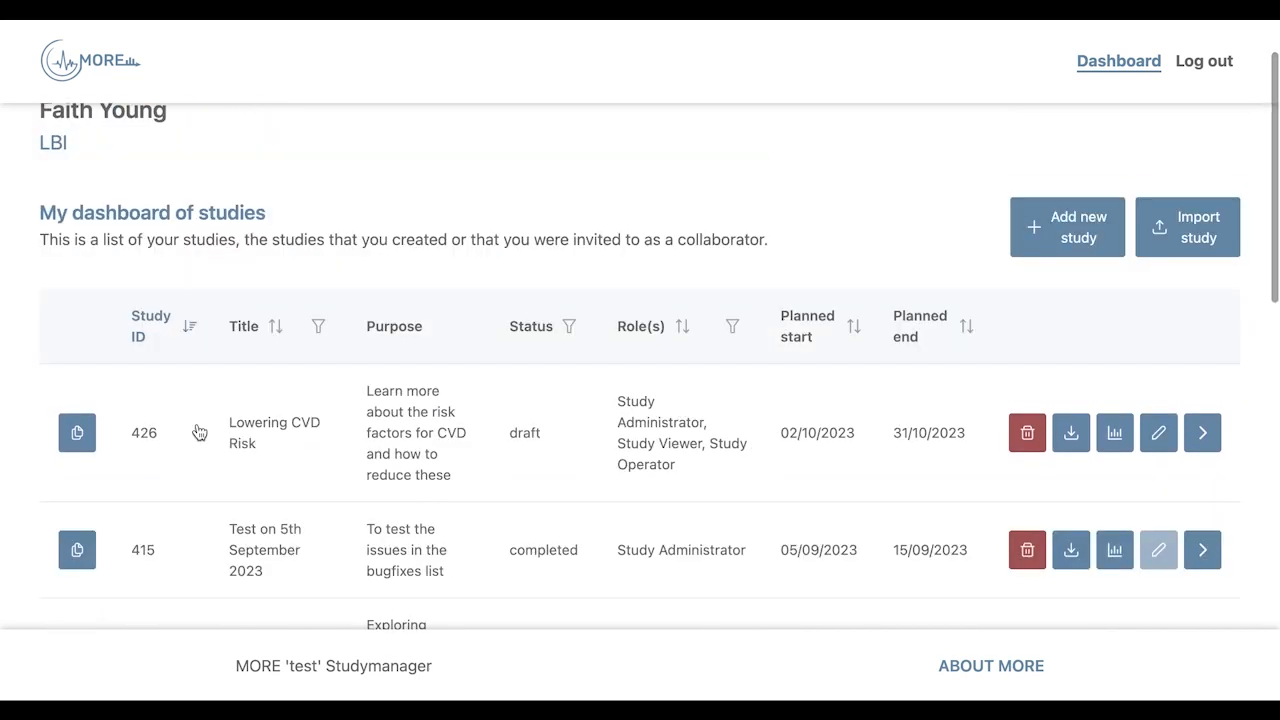
Open study 426 Lowering CVD Risk and review its purpose, study groups 1–5 and collaborators.
left_click(199, 432)
scroll(722, 376, "down", 5)
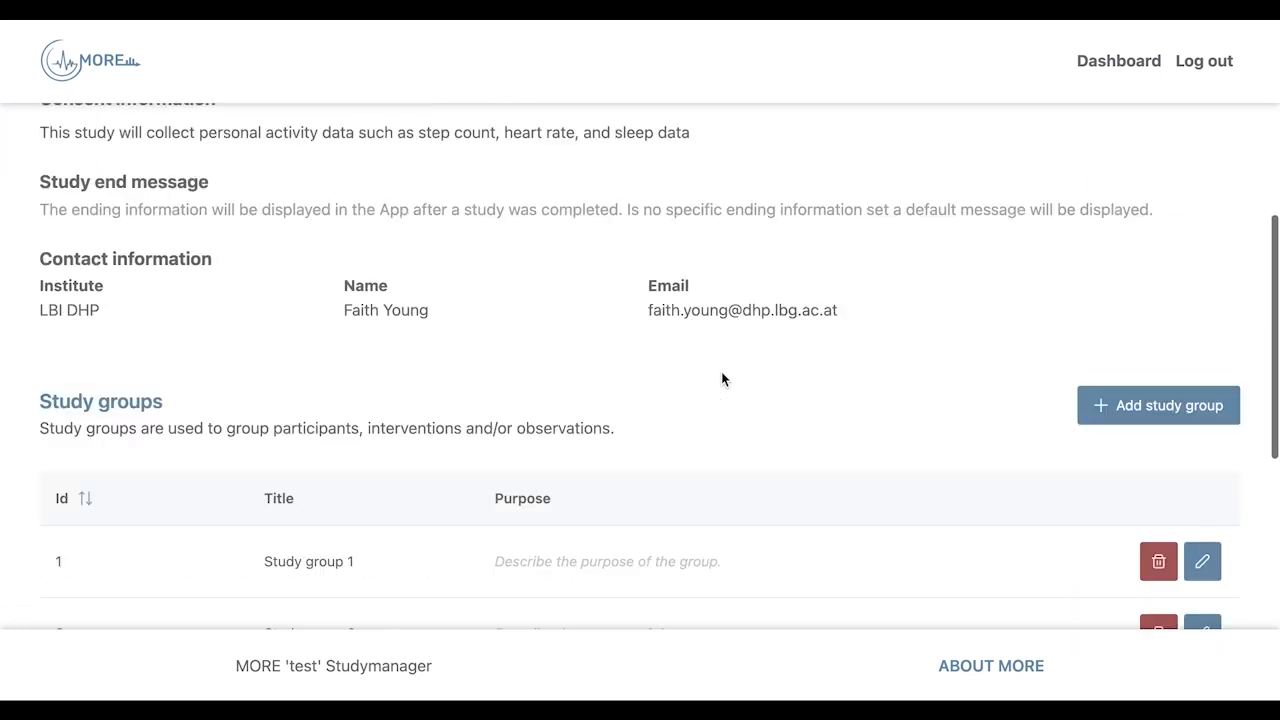
scroll(722, 378, "down", 5)
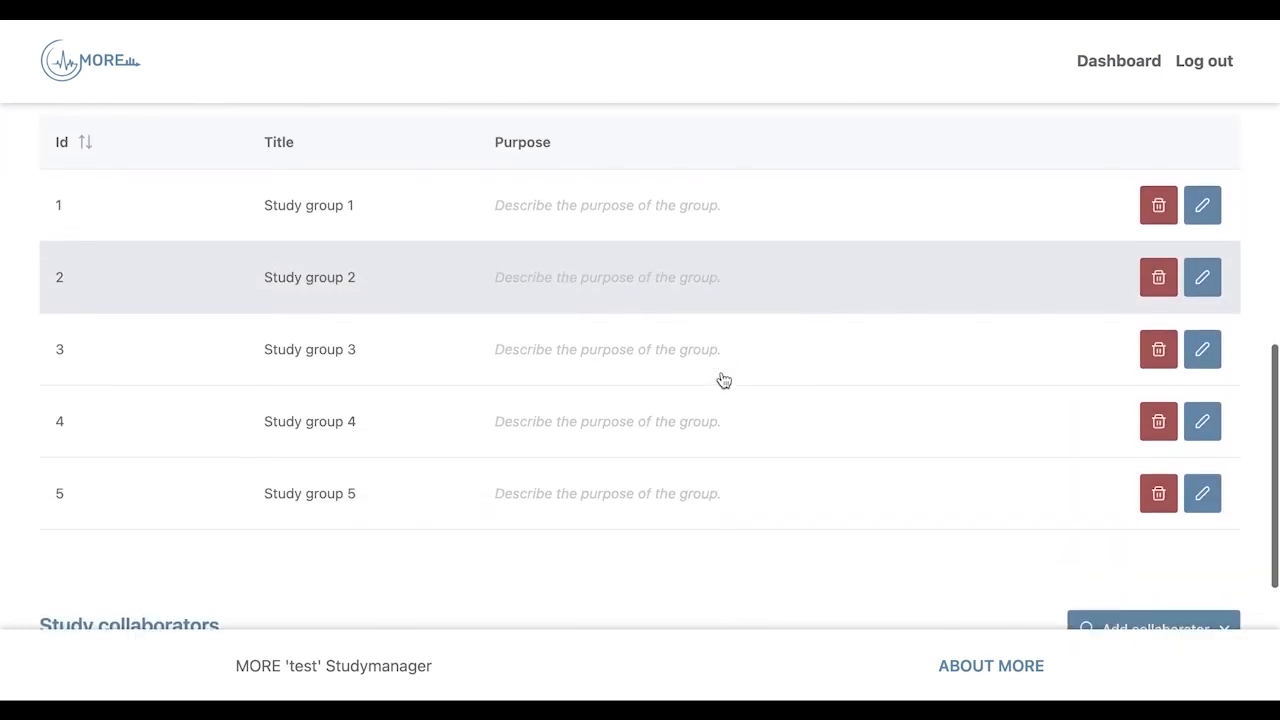
scroll(722, 378, "down", 3)
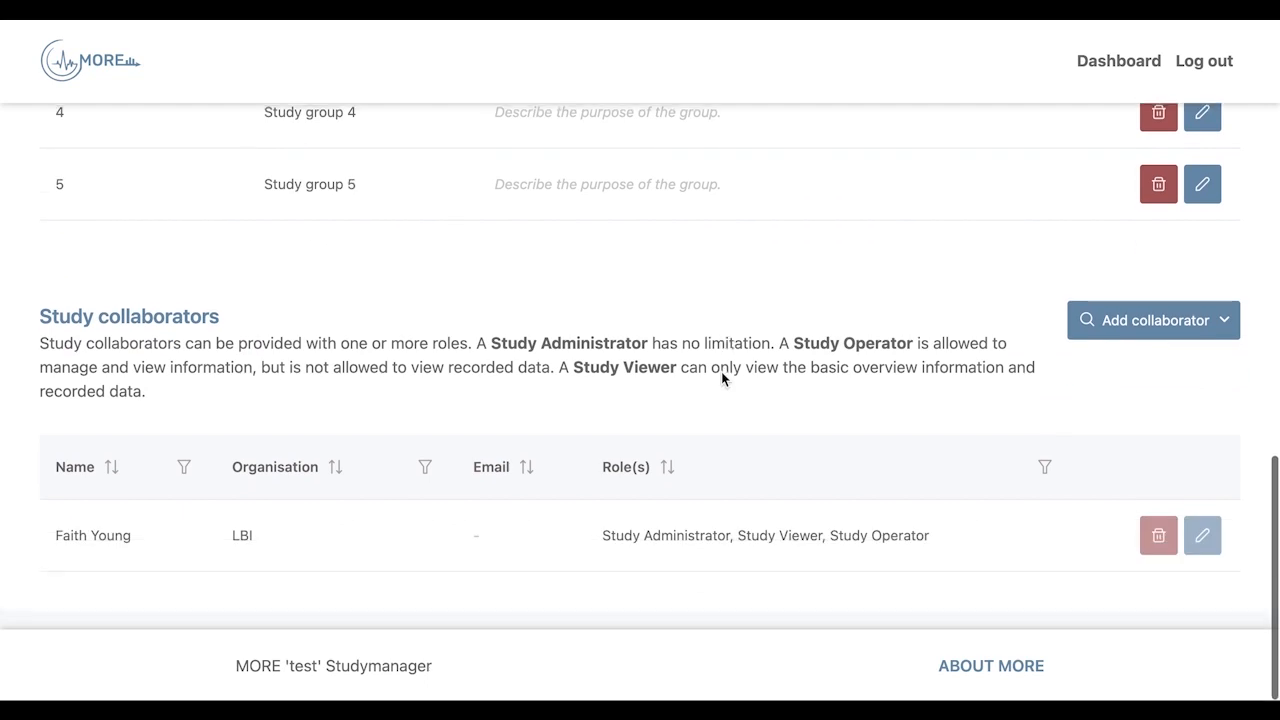
scroll(722, 378, "up", 12)
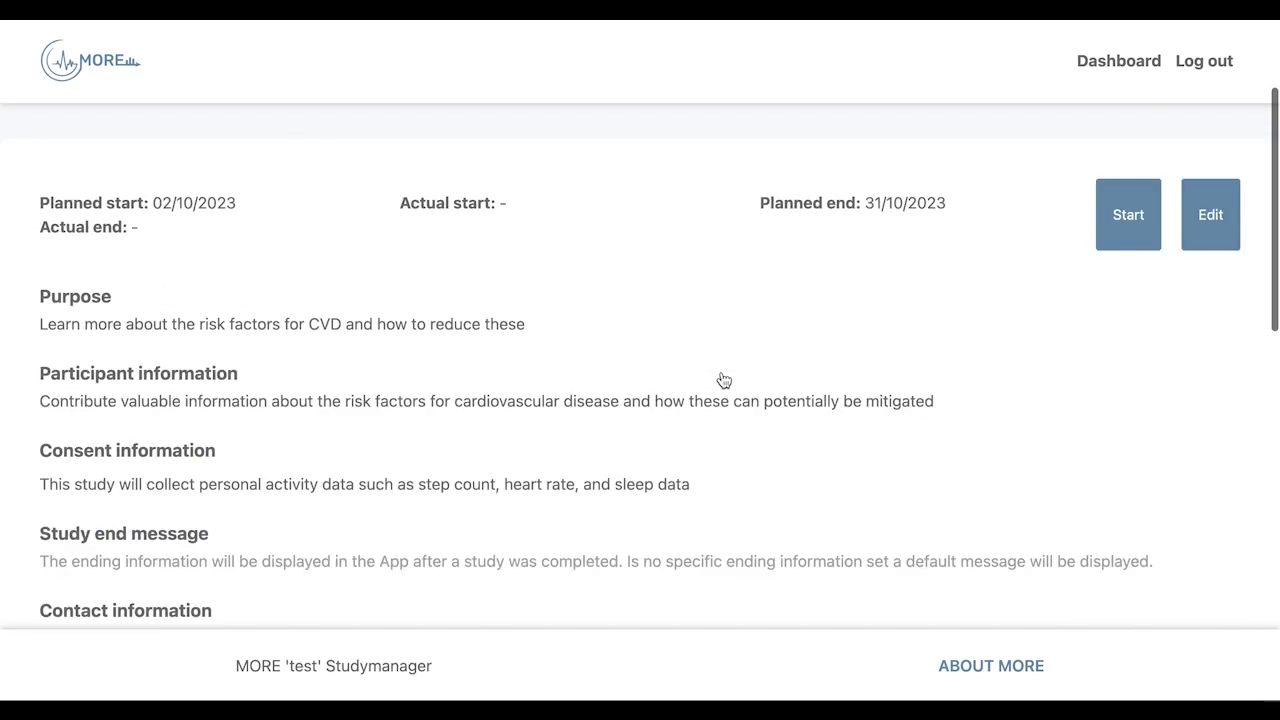
scroll(724, 380, "up", 2)
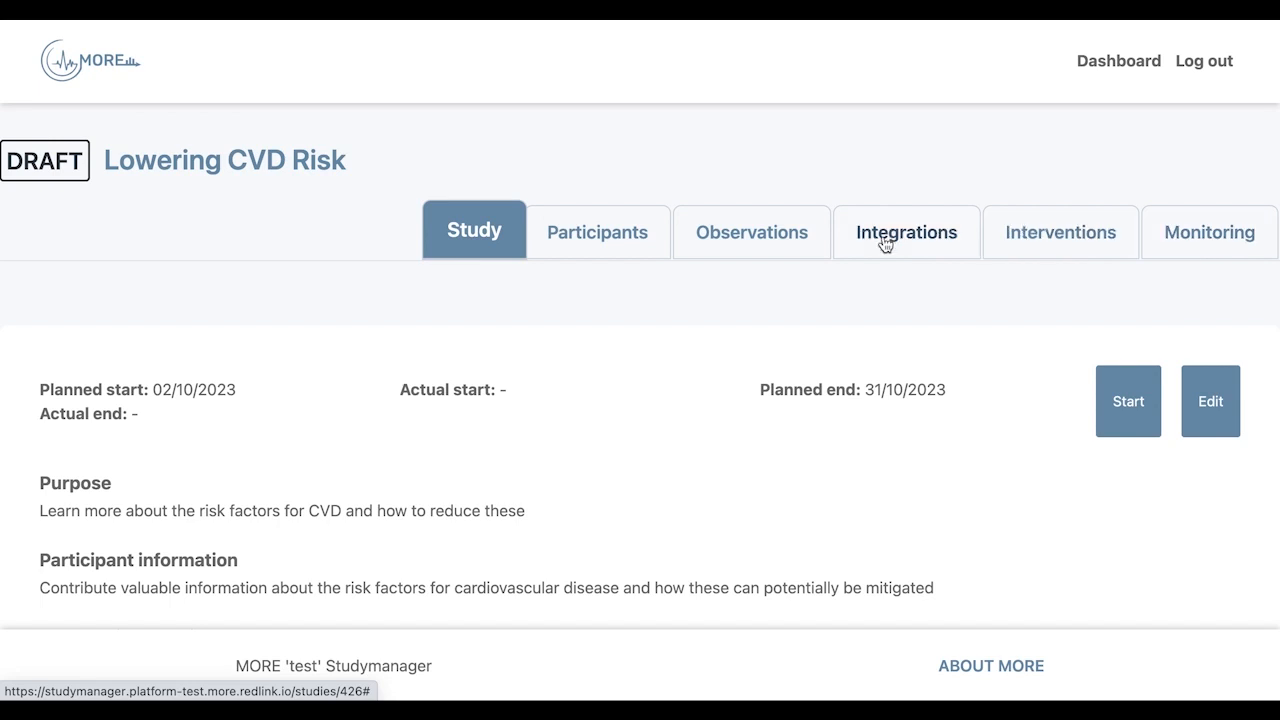
Review the Lowering CVD Risk study's observations and interventions.
left_click(736, 236)
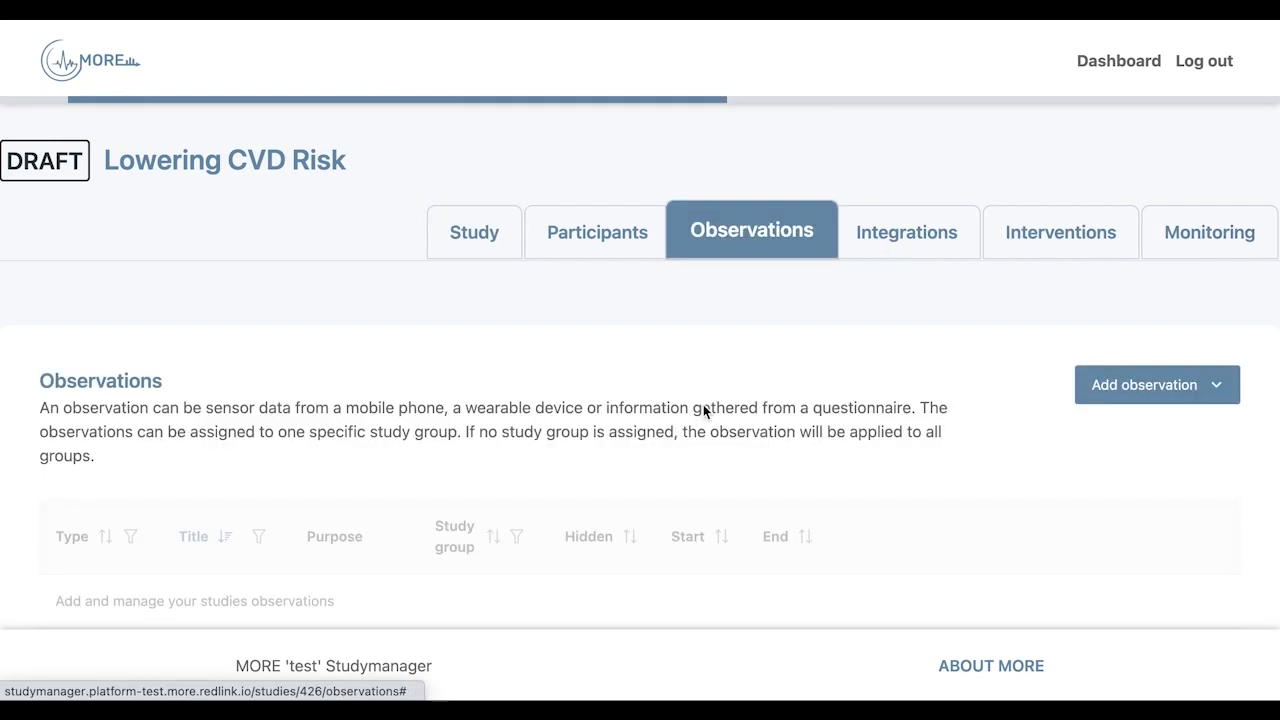
scroll(703, 404, "down", 1)
scroll(703, 404, "down", 5)
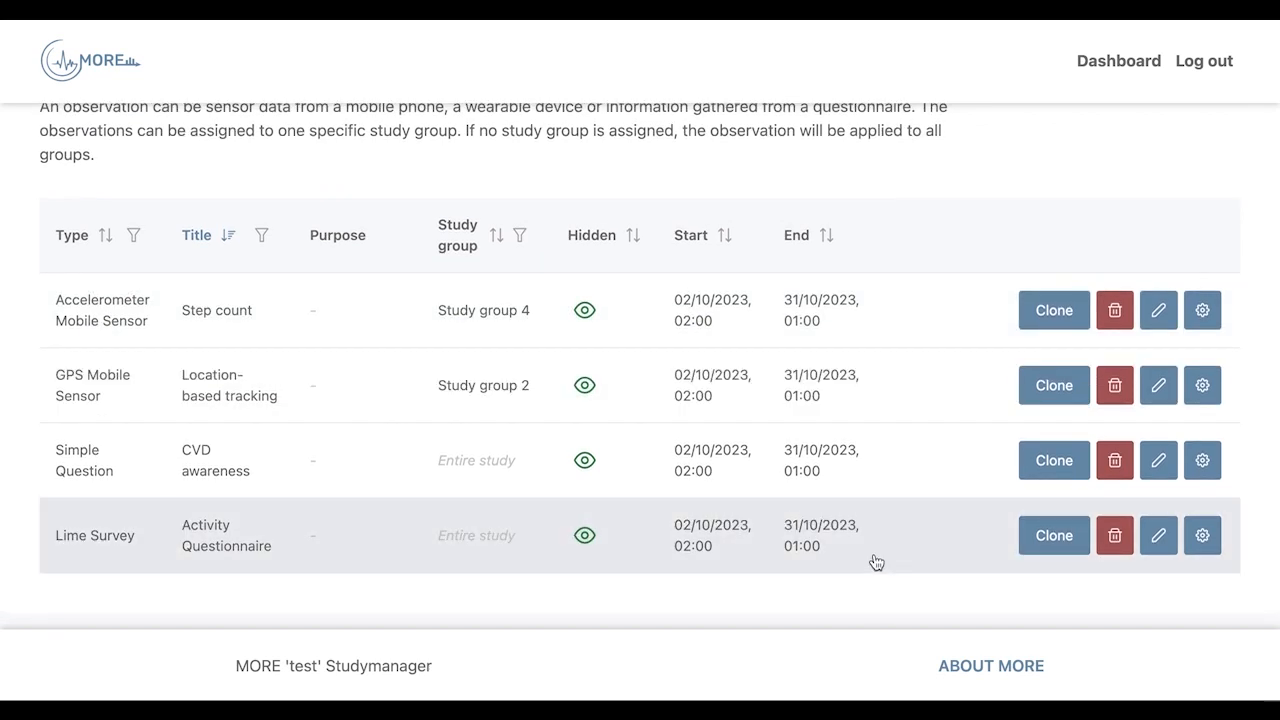
scroll(837, 271, "up", 5)
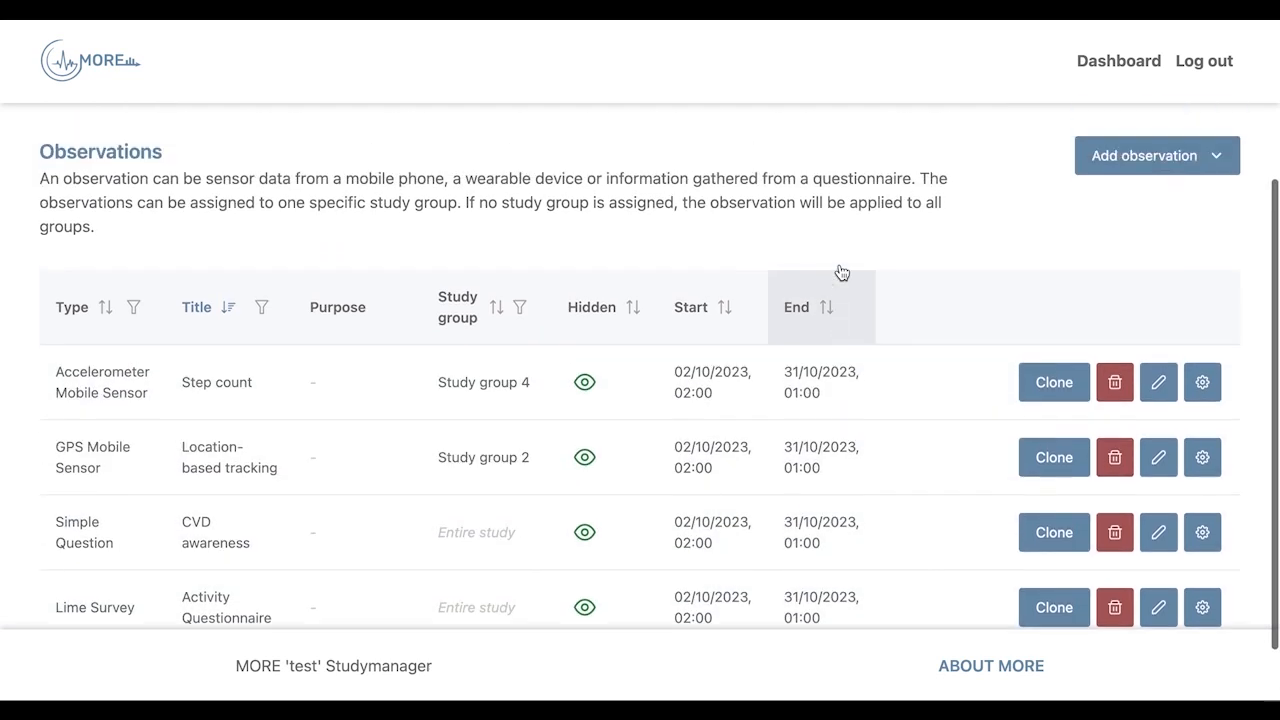
left_click(1034, 185)
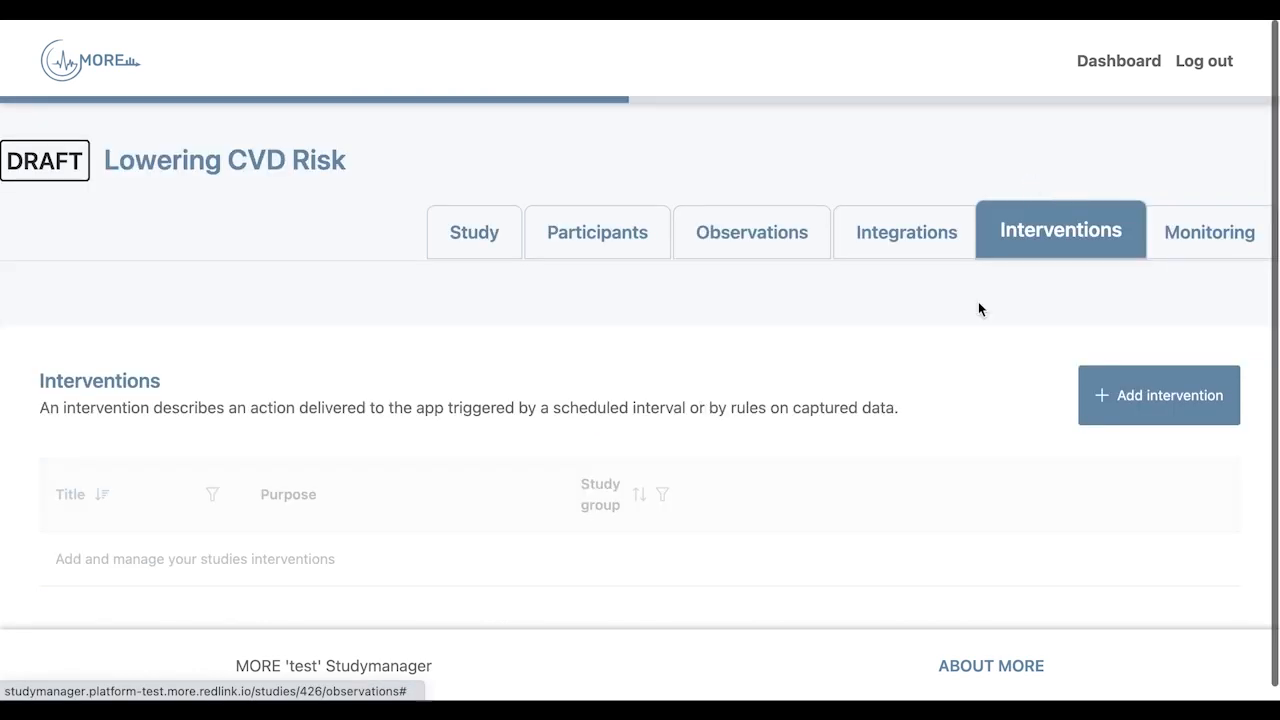
scroll(900, 467, "down", 2)
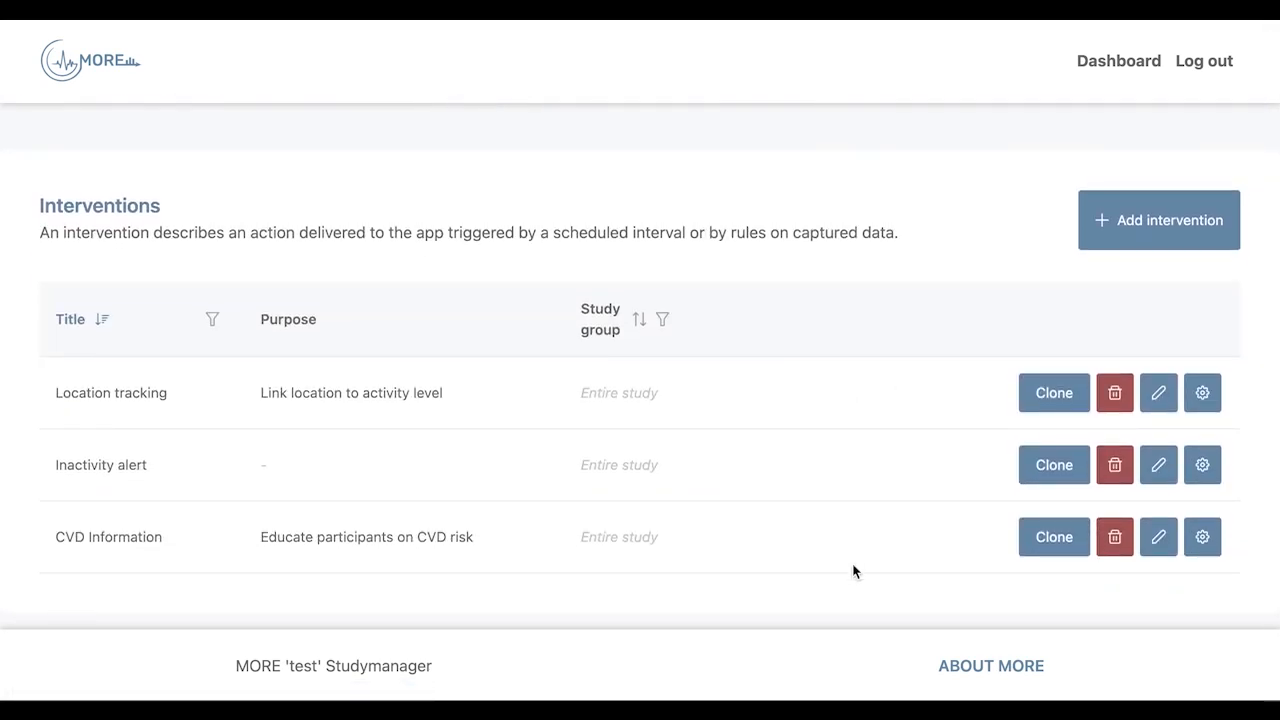
scroll(853, 571, "up", 2)
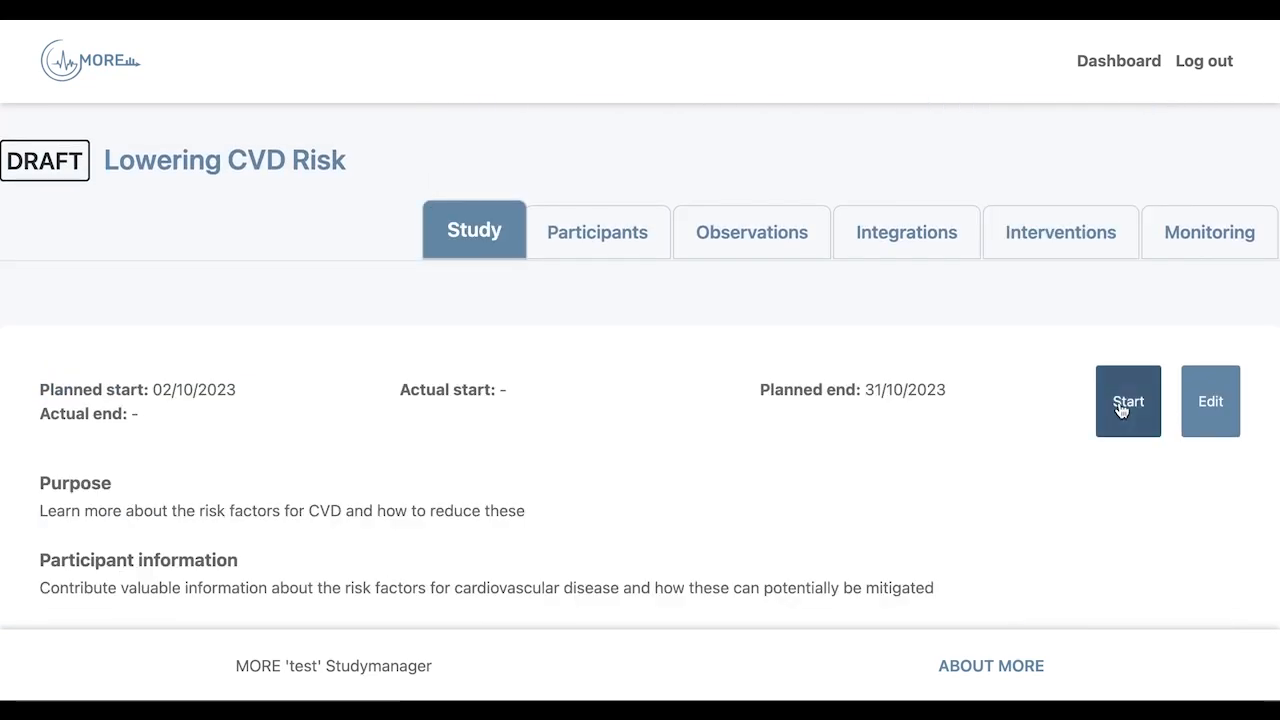
Start the study, confirming the status change, and enter the registration token in the app.
left_click(1121, 409)
left_click(855, 612)
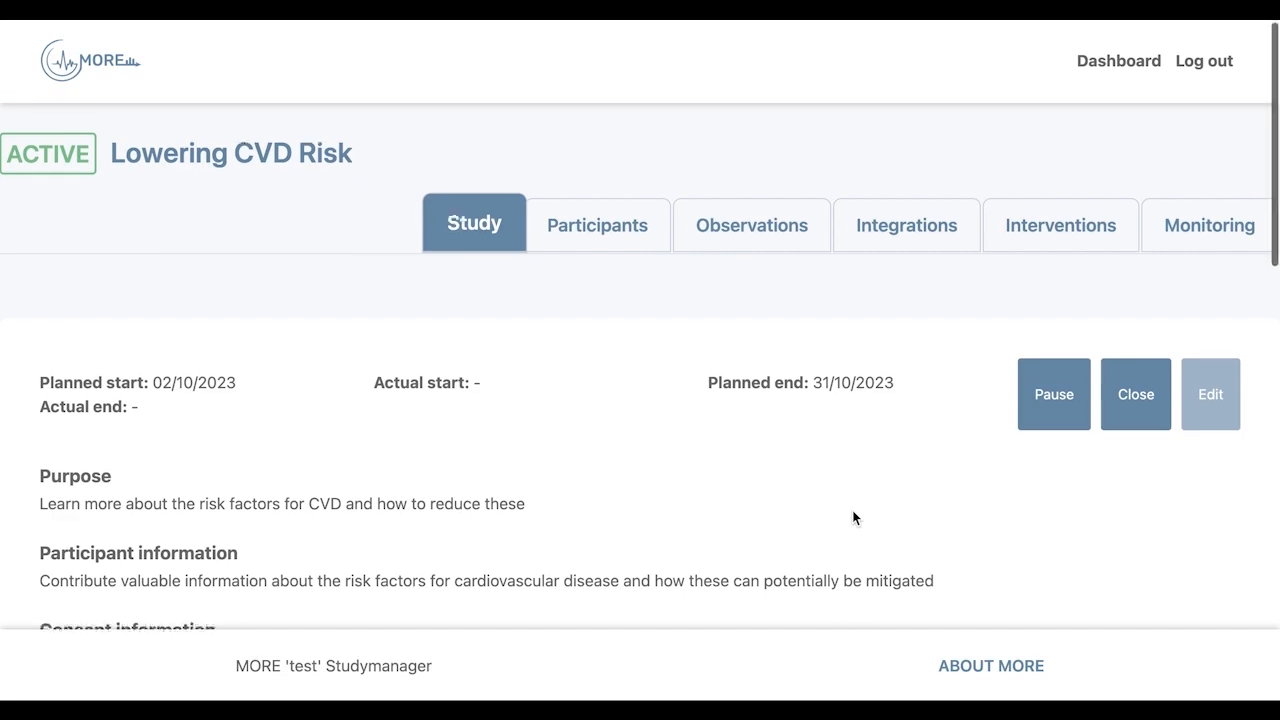
scroll(853, 517, "down", 5)
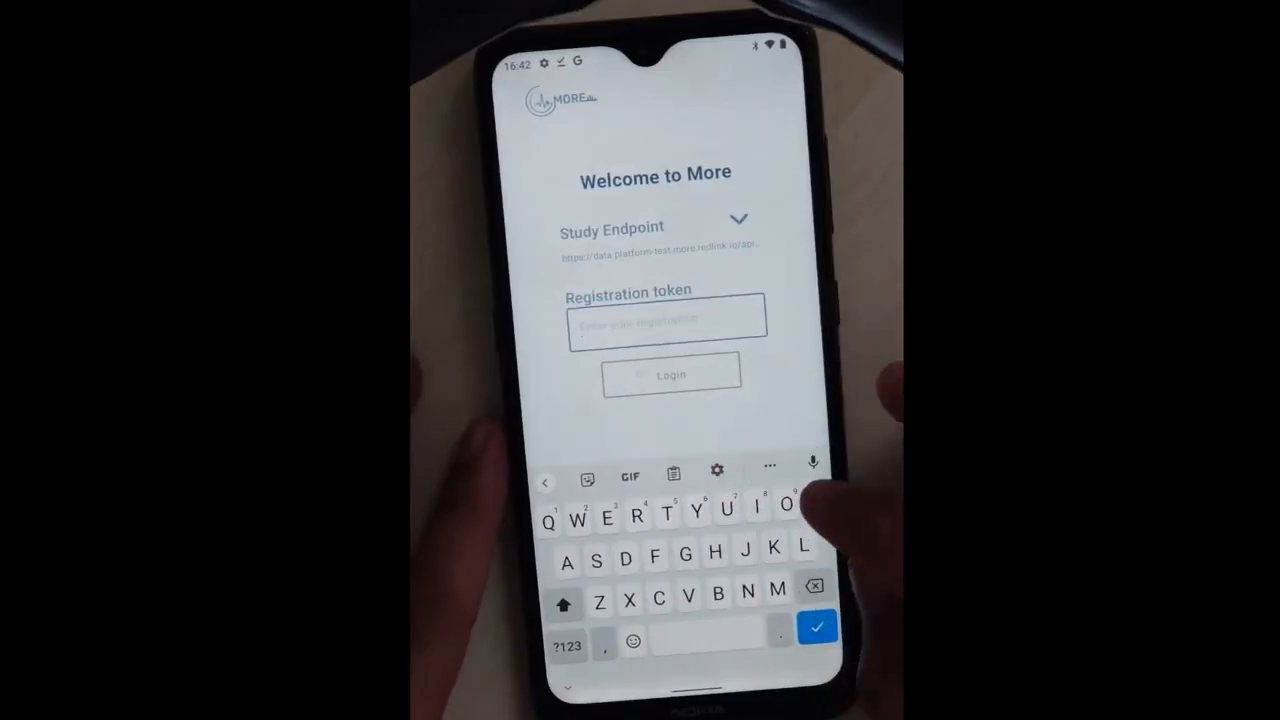
type("P4DRRBP")
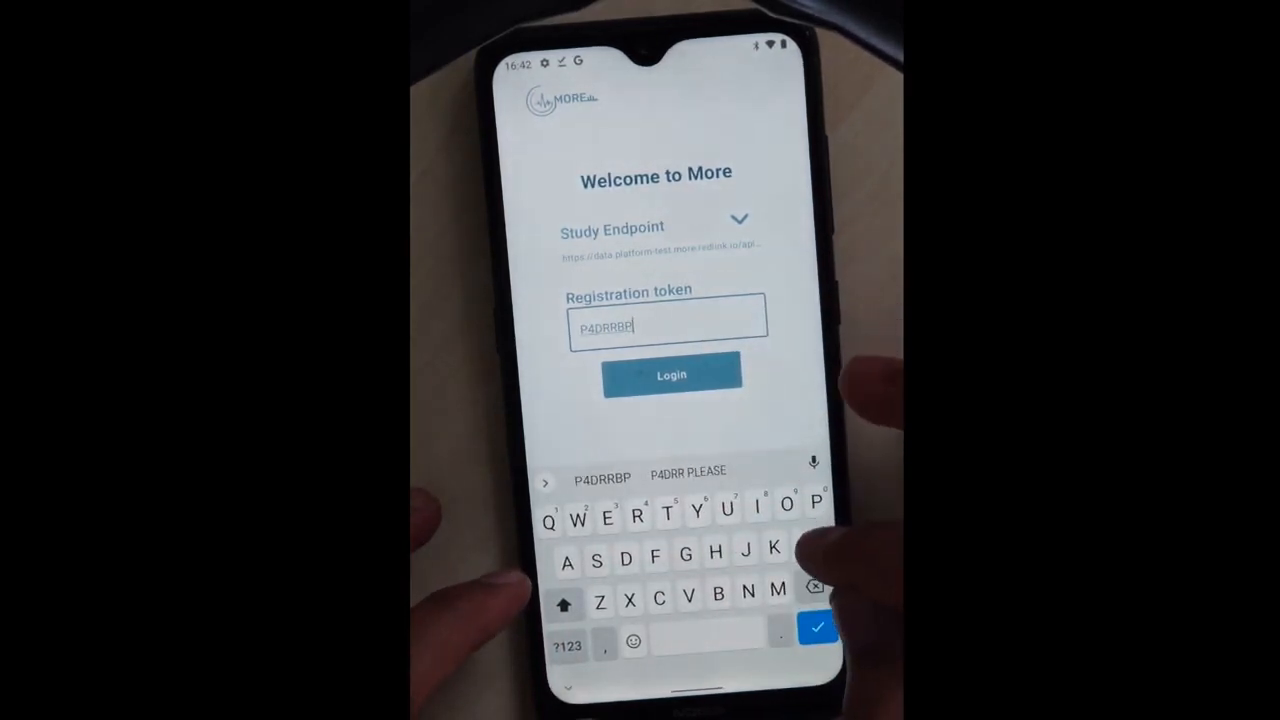
type("R")
Log in to the test123 study, accept consent and allow location while using the app.
left_click(690, 374)
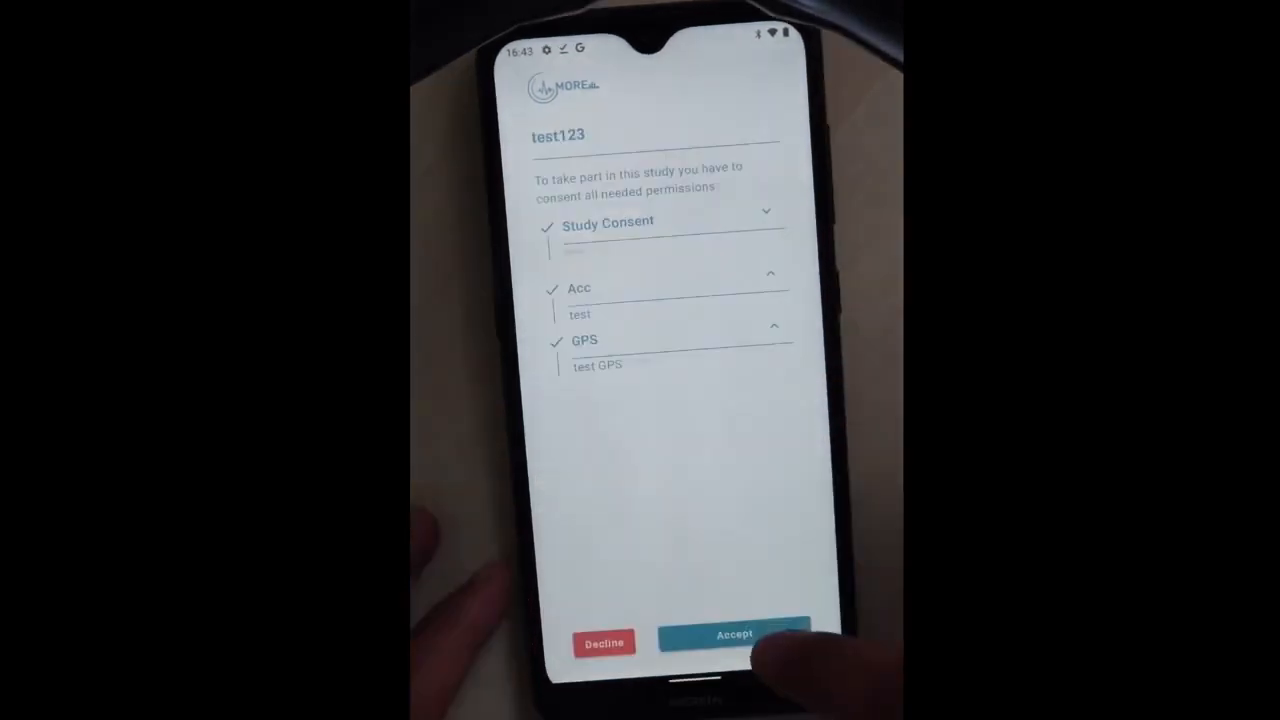
left_click(765, 638)
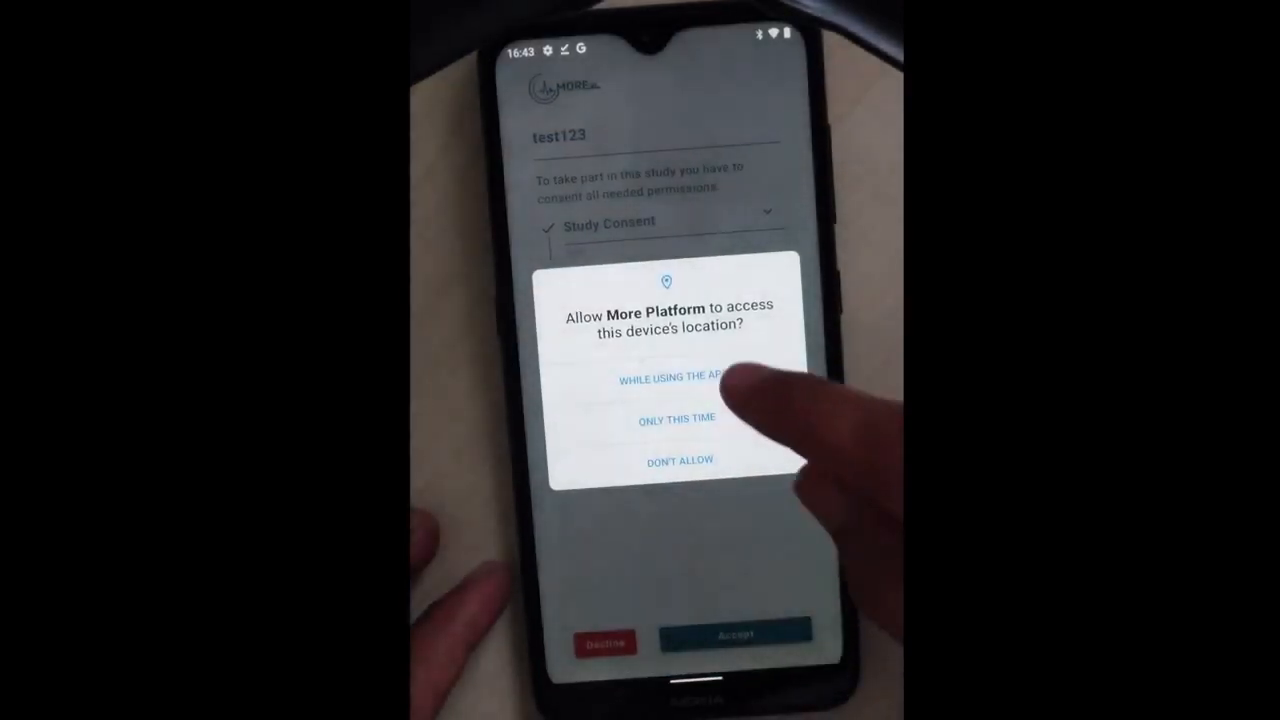
left_click(742, 377)
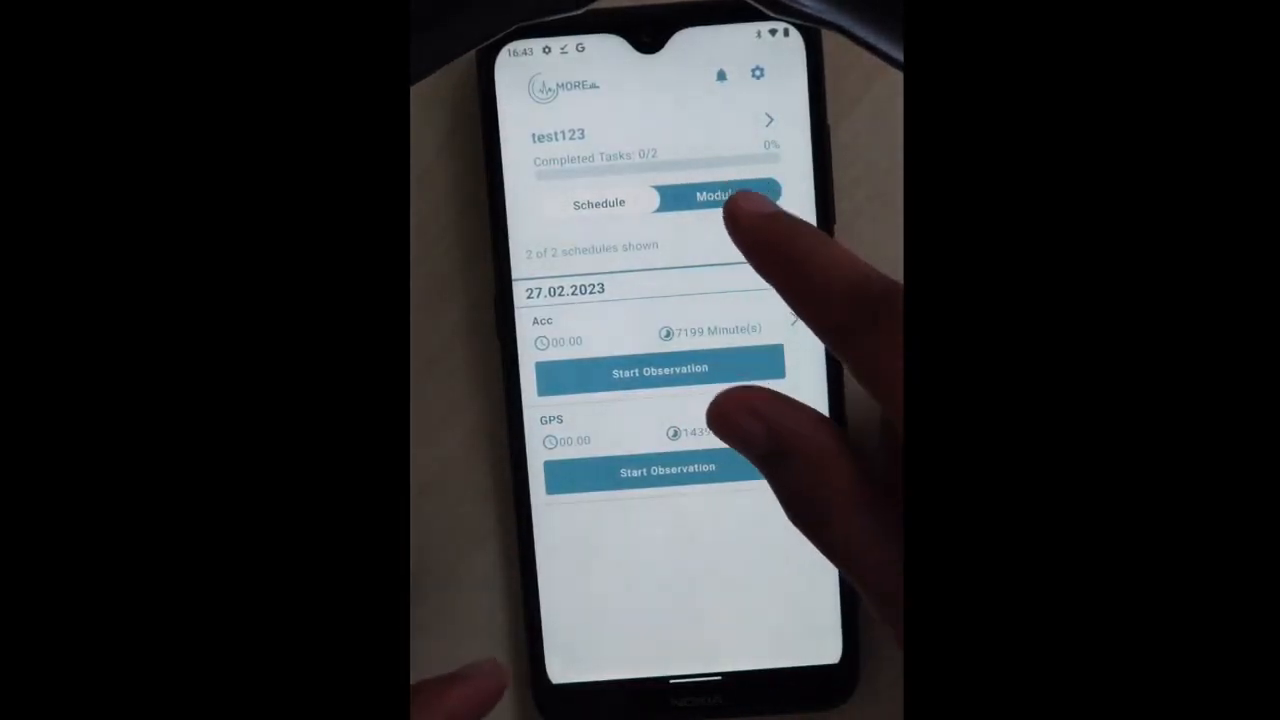
Check the Schedule and Modules views and start the Acc observation.
left_click(738, 196)
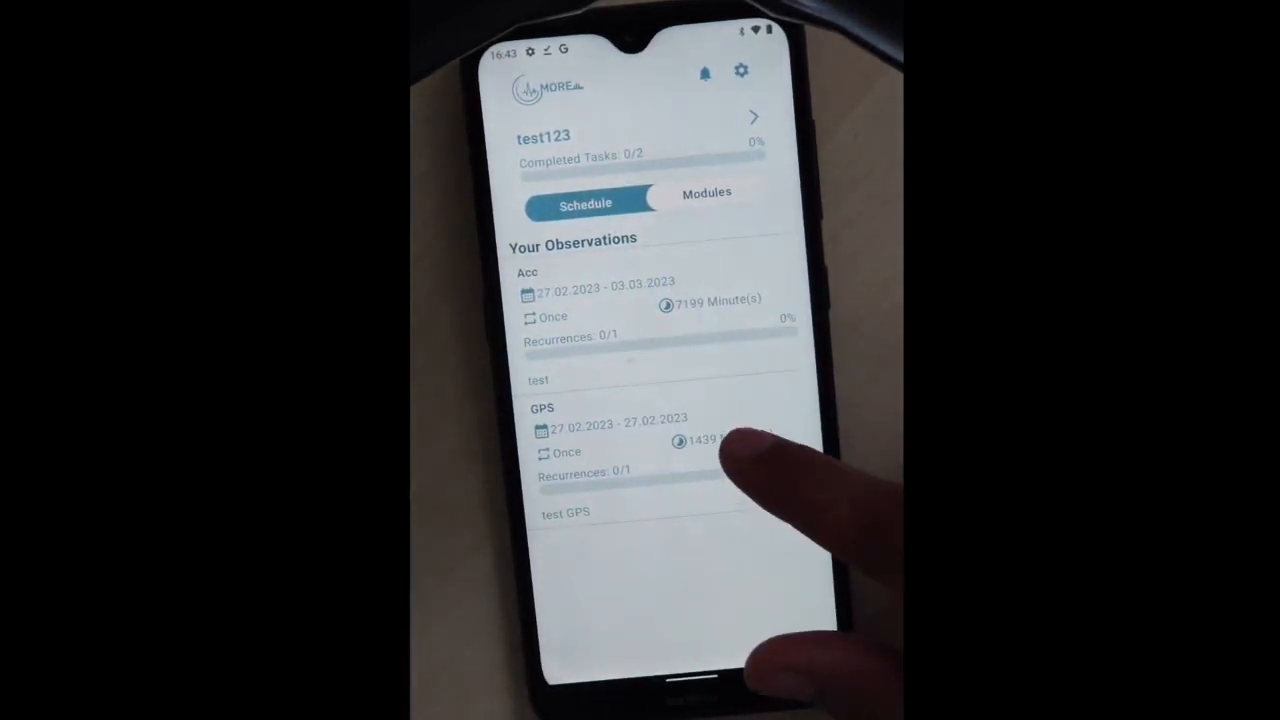
left_click(706, 193)
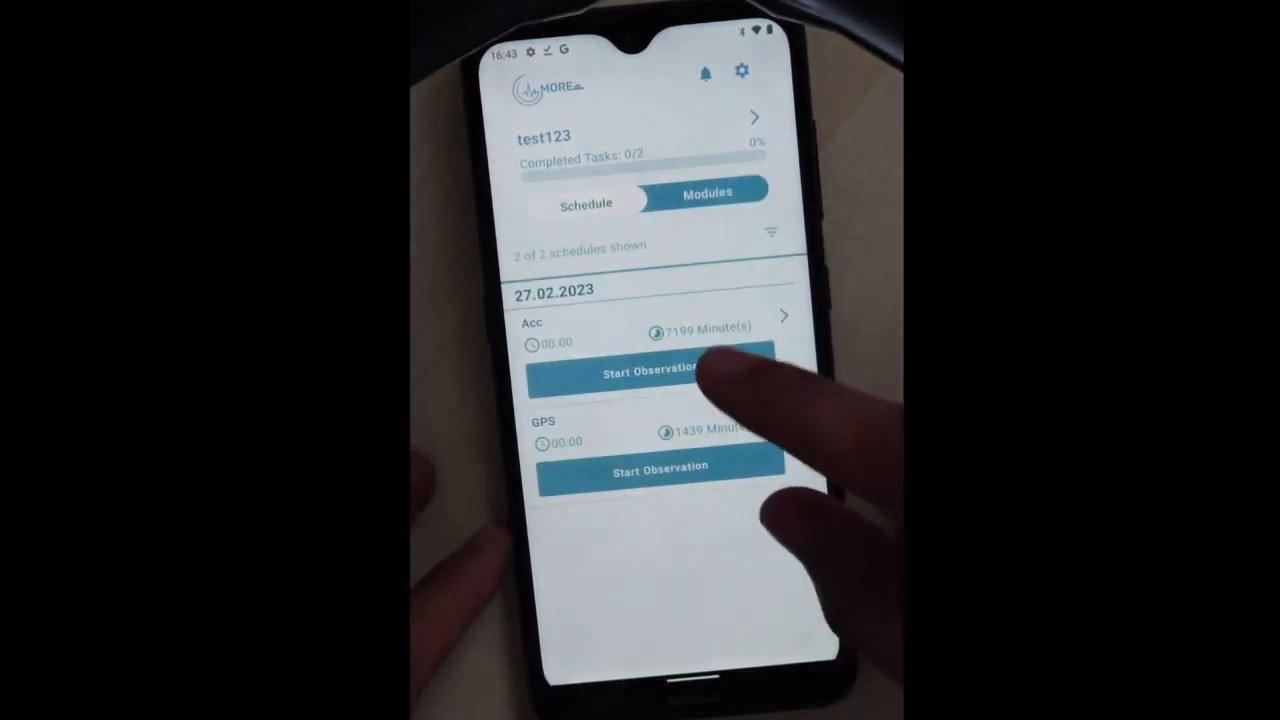
left_click(700, 370)
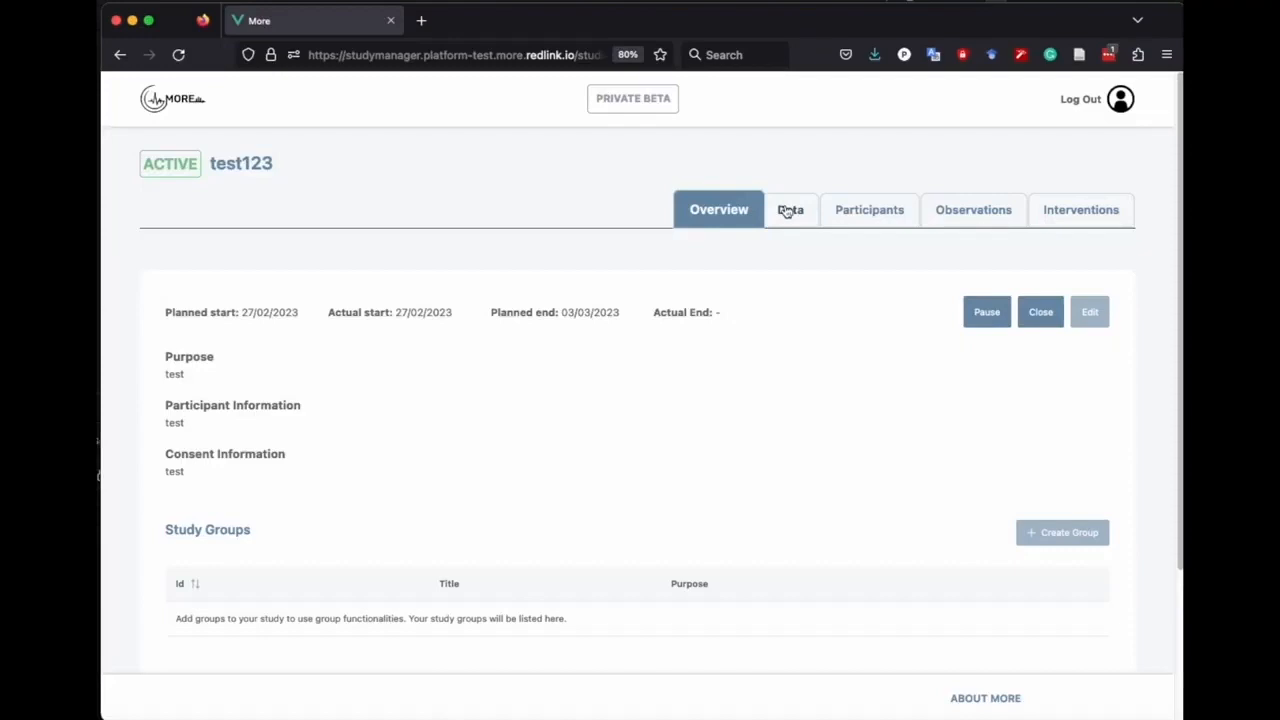
left_click(789, 209)
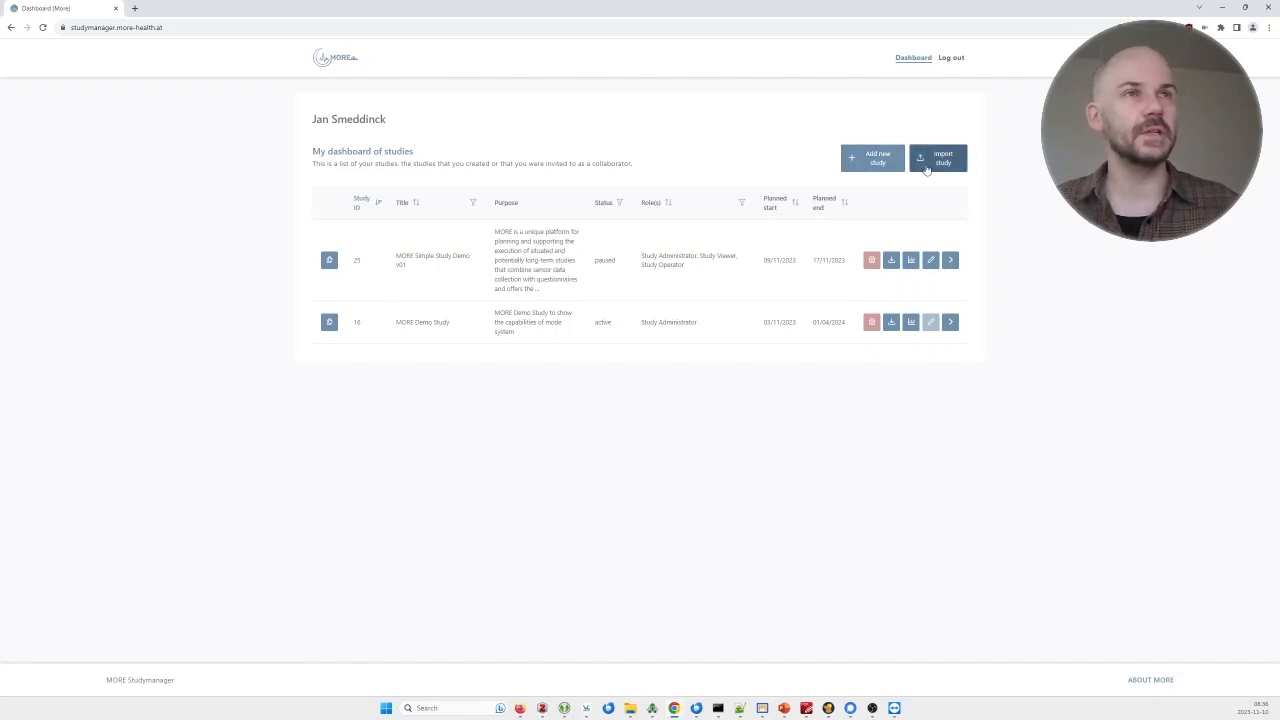
left_click(872, 158)
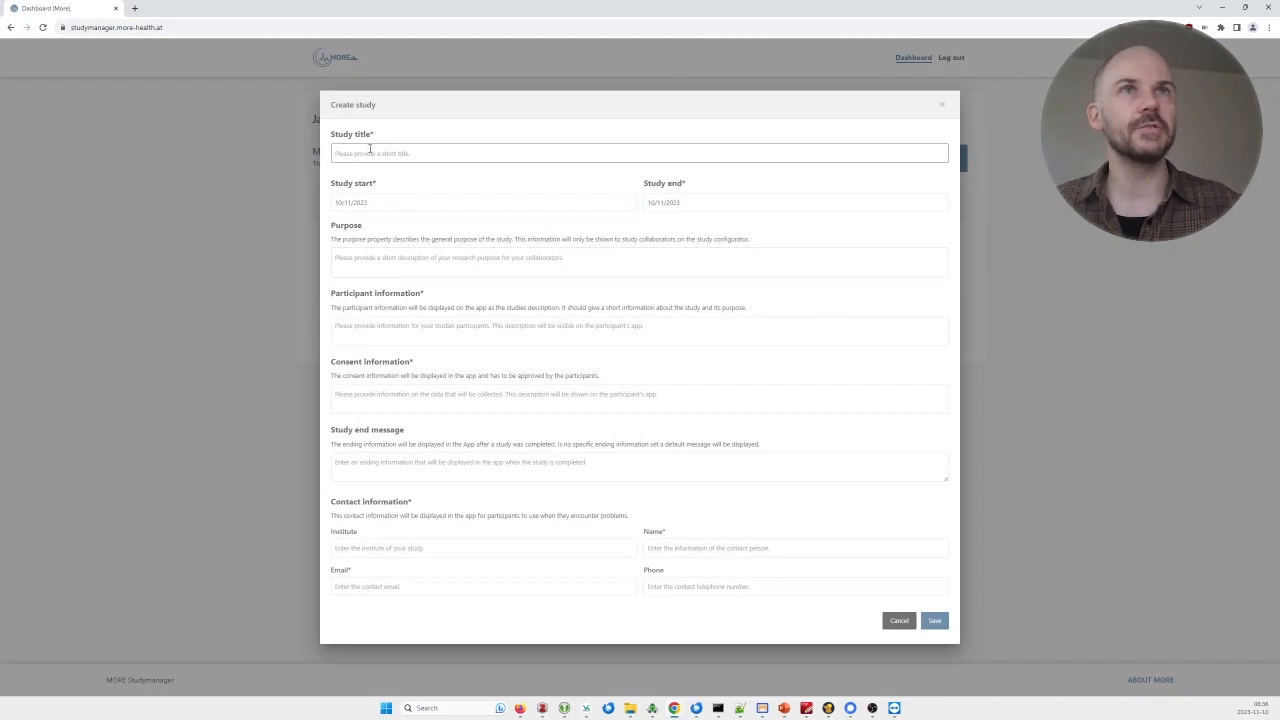
left_click(899, 622)
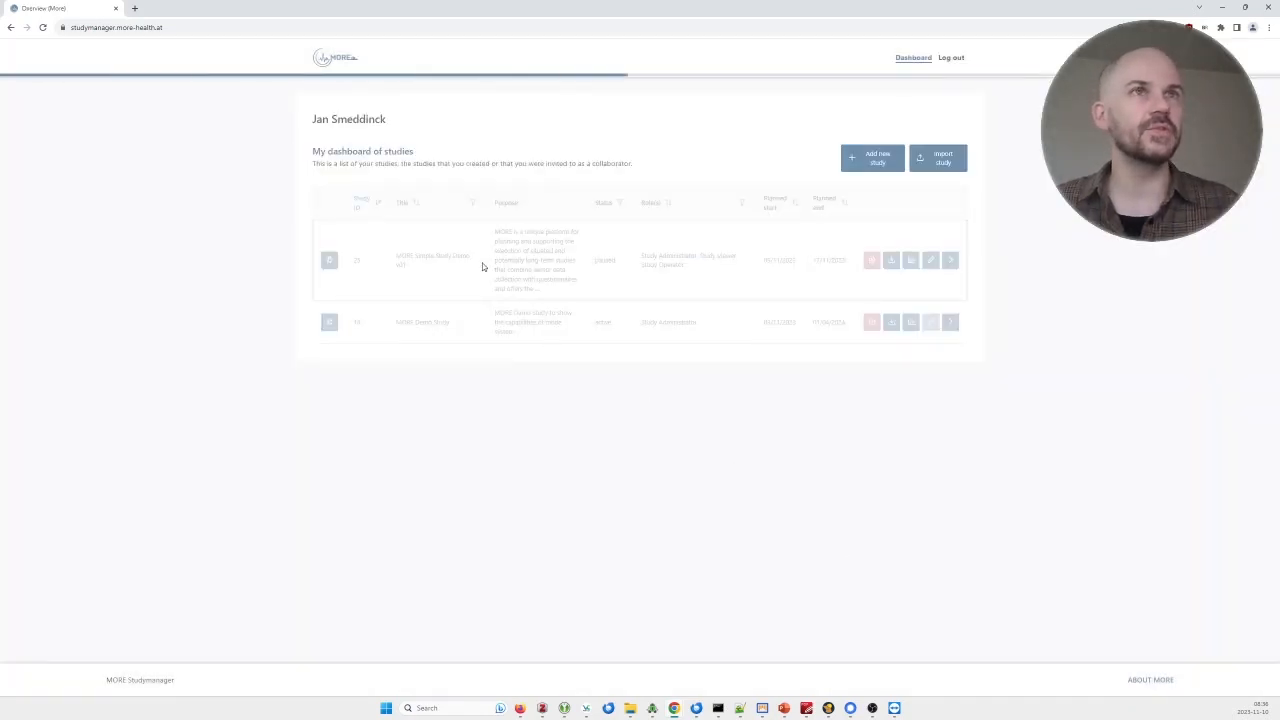
Open MORE Simple Study Demo v01 and review its WithJITAIs and WithoutJITAIs study groups.
left_click(482, 266)
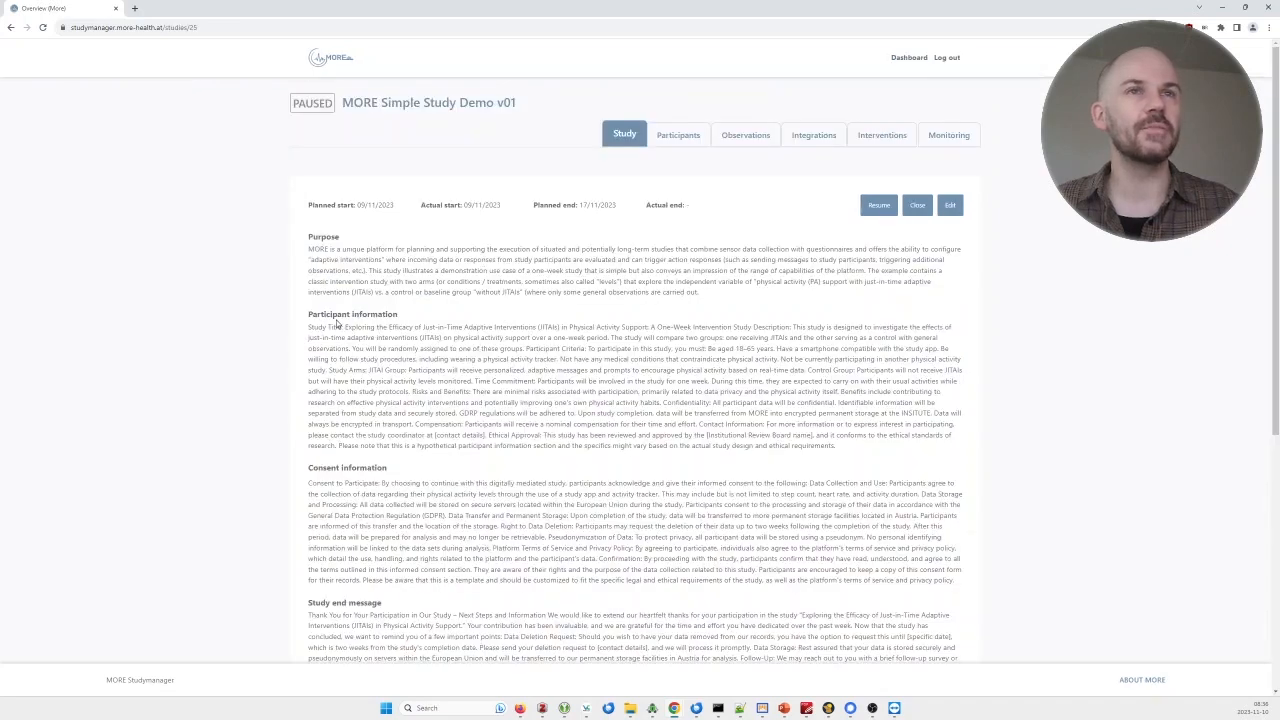
scroll(318, 240, "down", 3)
scroll(316, 218, "up", 1)
scroll(400, 280, "down", 1)
scroll(483, 335, "up", 2)
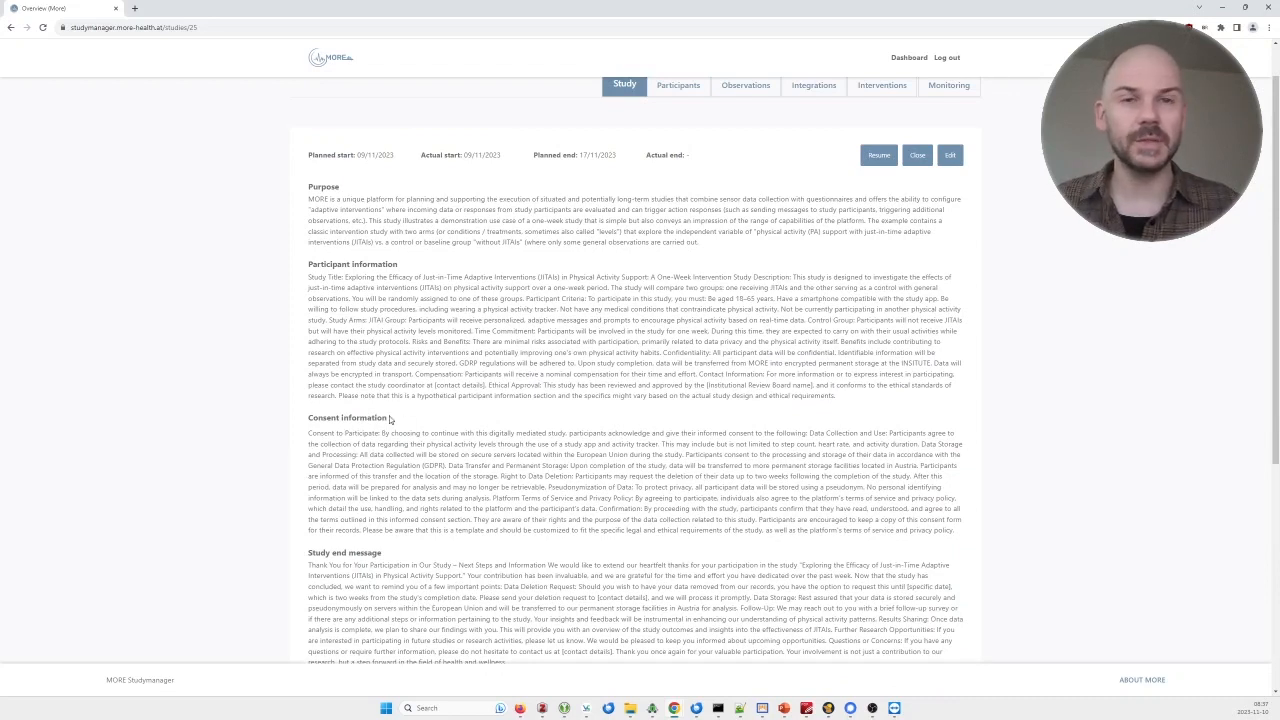
scroll(390, 420, "down", 1)
scroll(394, 426, "down", 5)
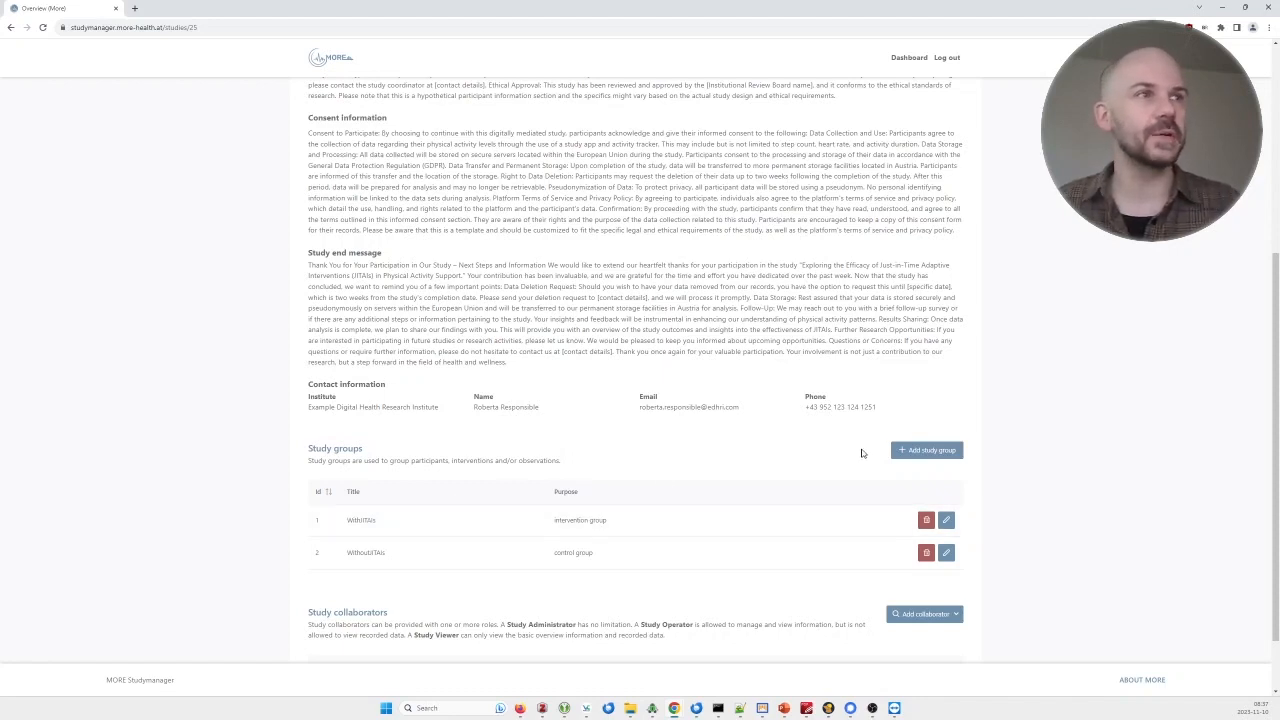
scroll(371, 526, "down", 1)
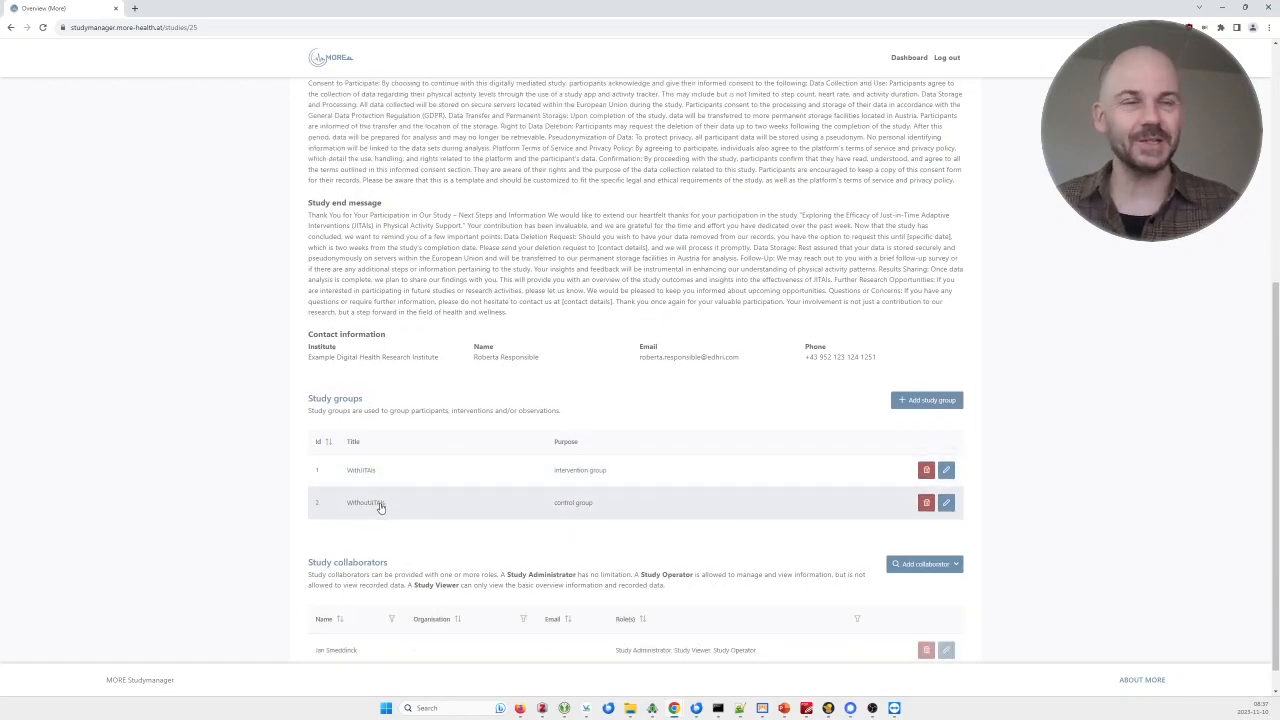
left_click(938, 406)
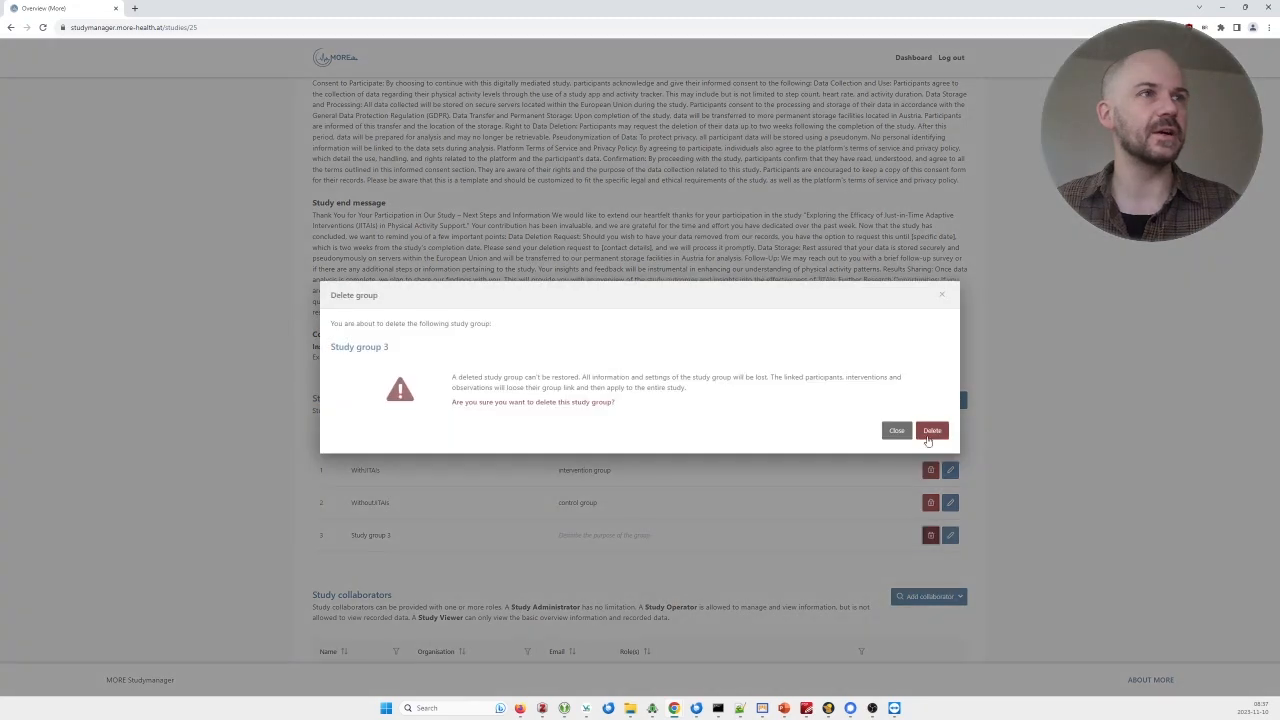
left_click(929, 431)
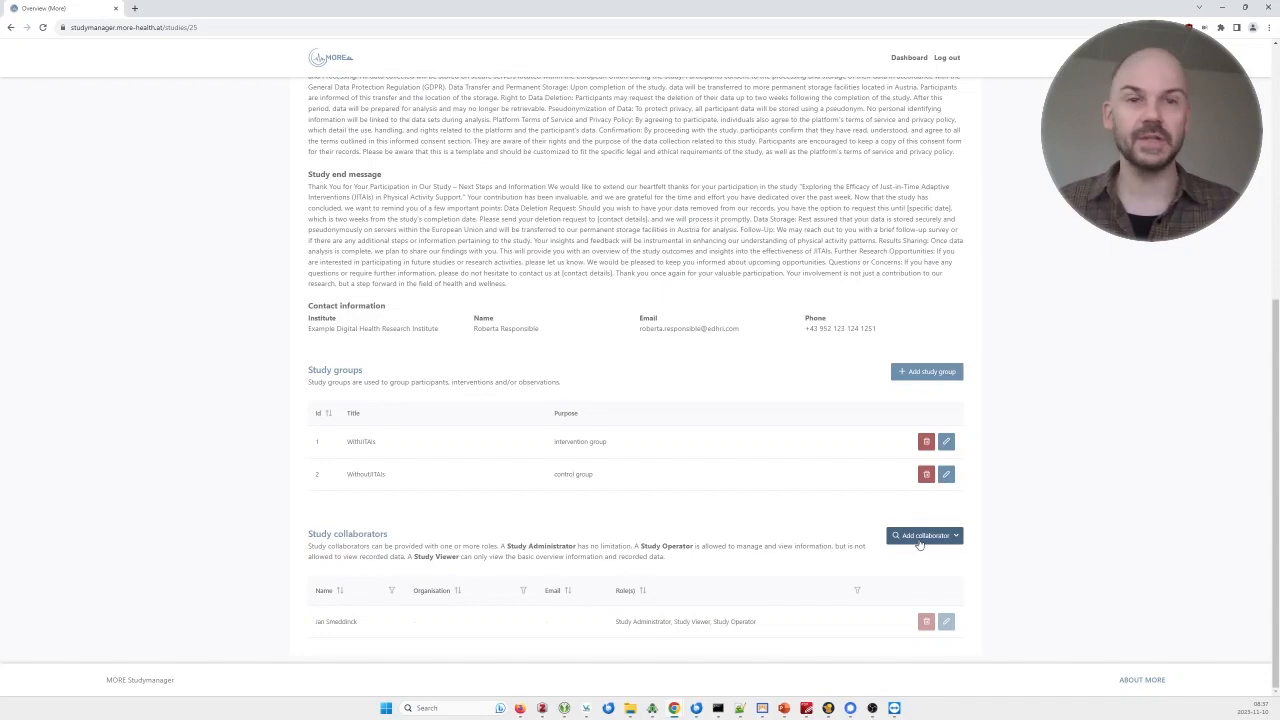
scroll(932, 530, "up", 3)
scroll(932, 530, "up", 2)
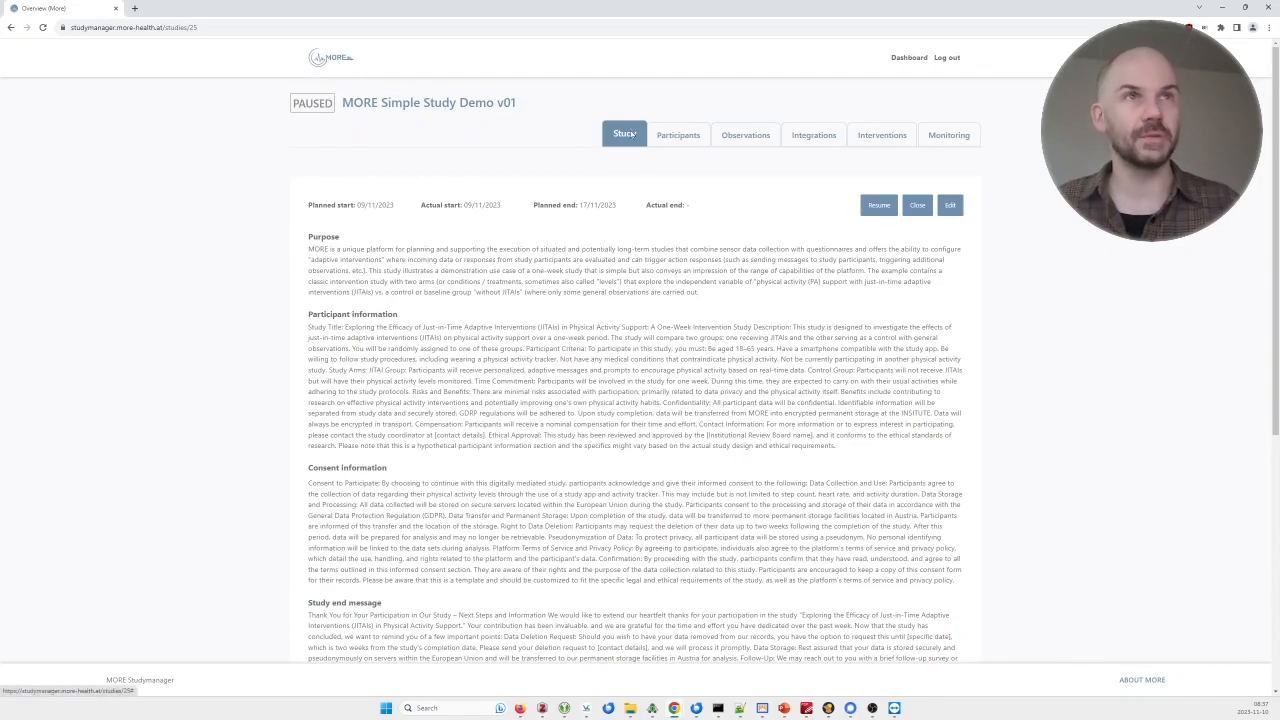
left_click(684, 137)
left_click(738, 145)
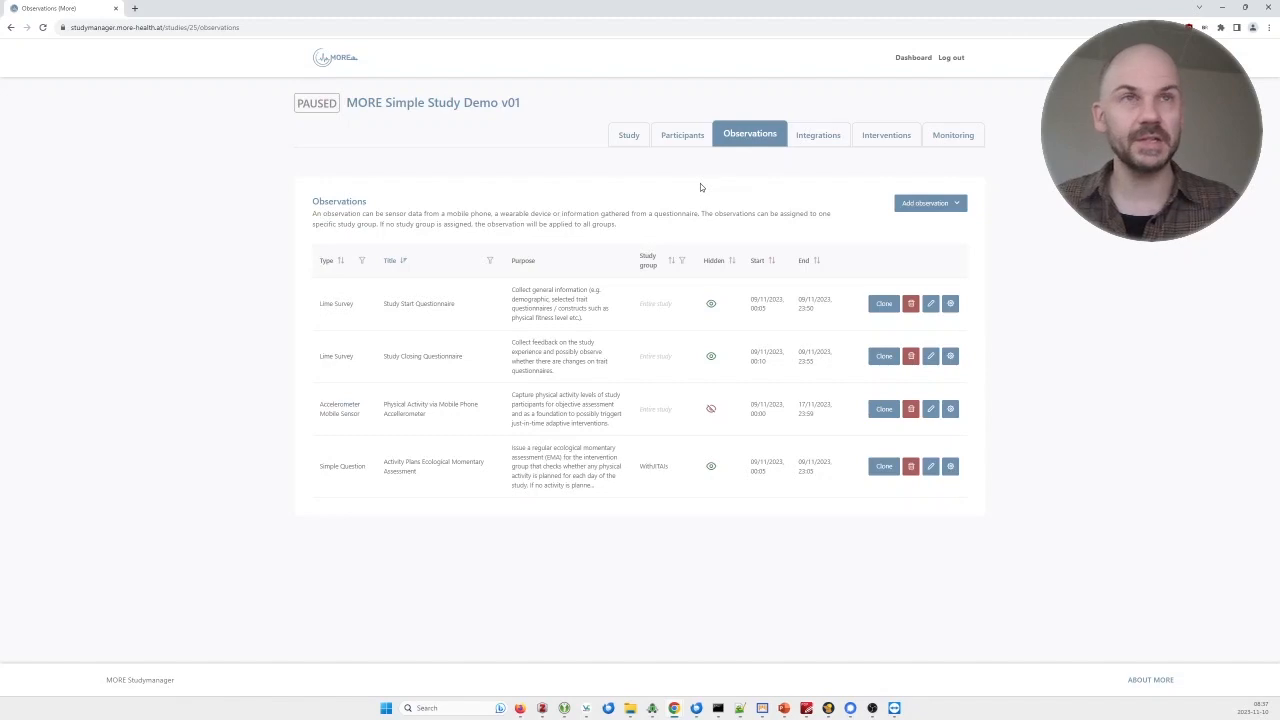
left_click(948, 204)
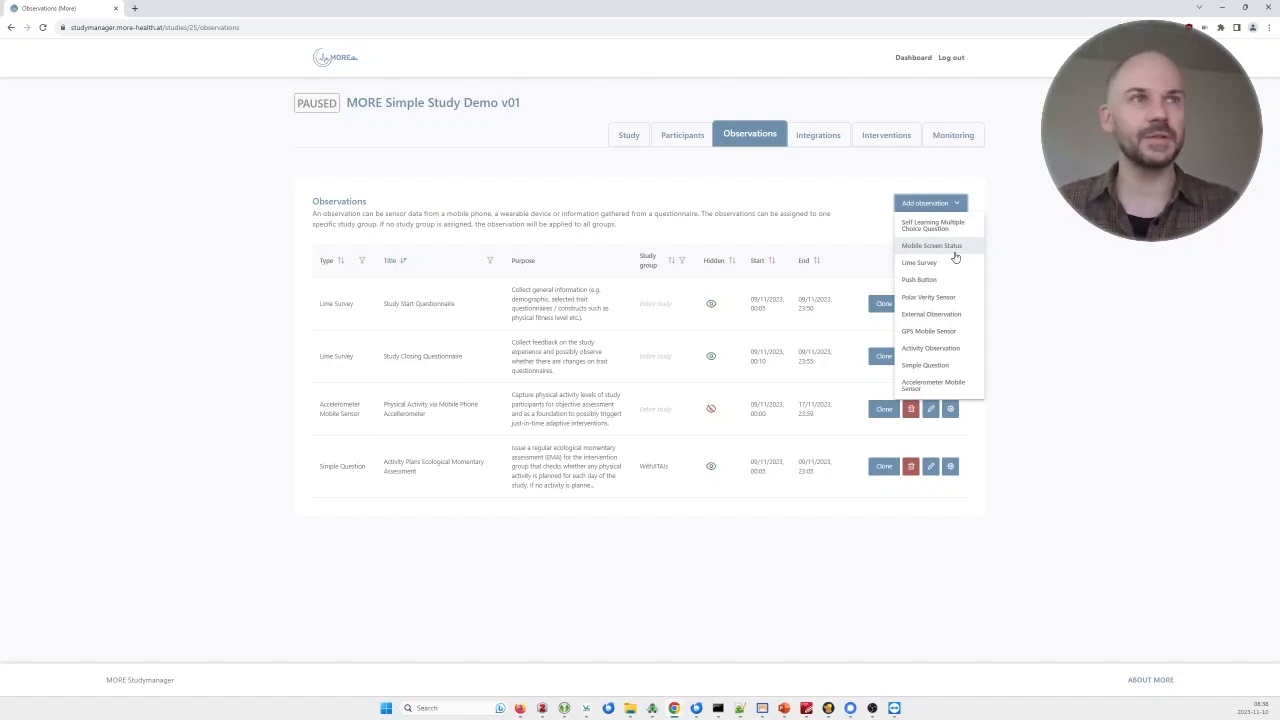
left_click(1062, 257)
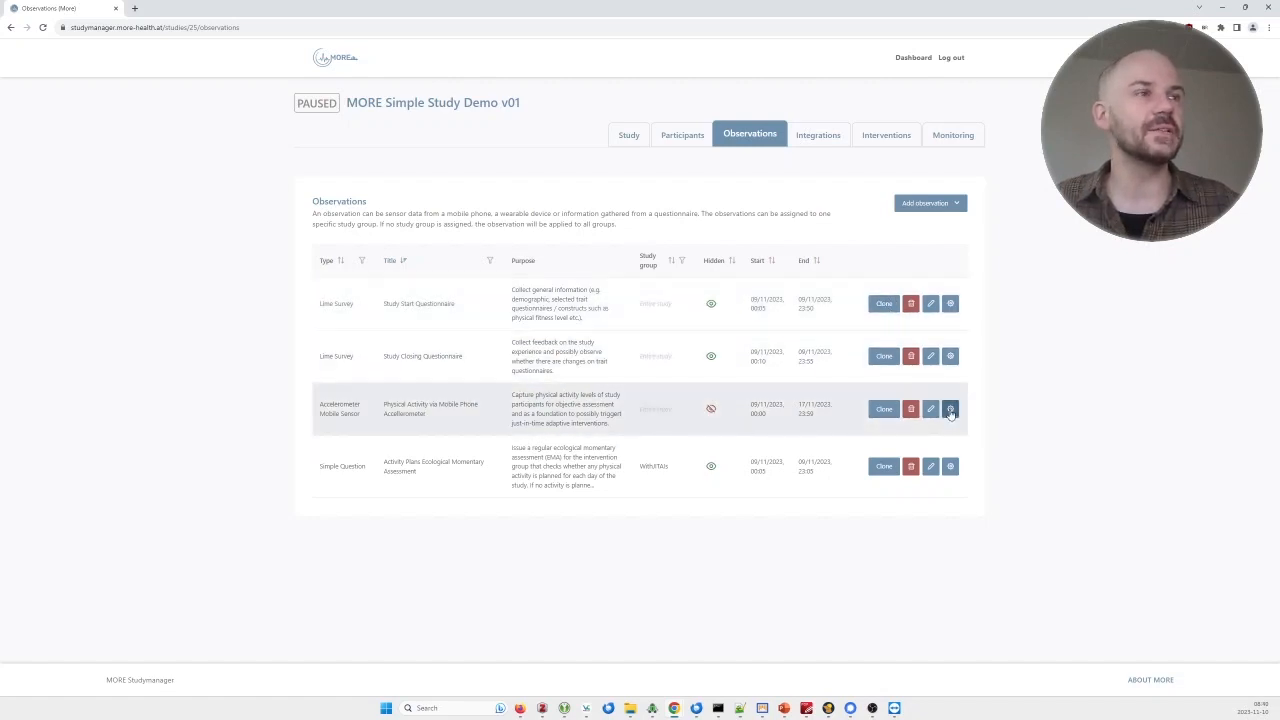
left_click(950, 410)
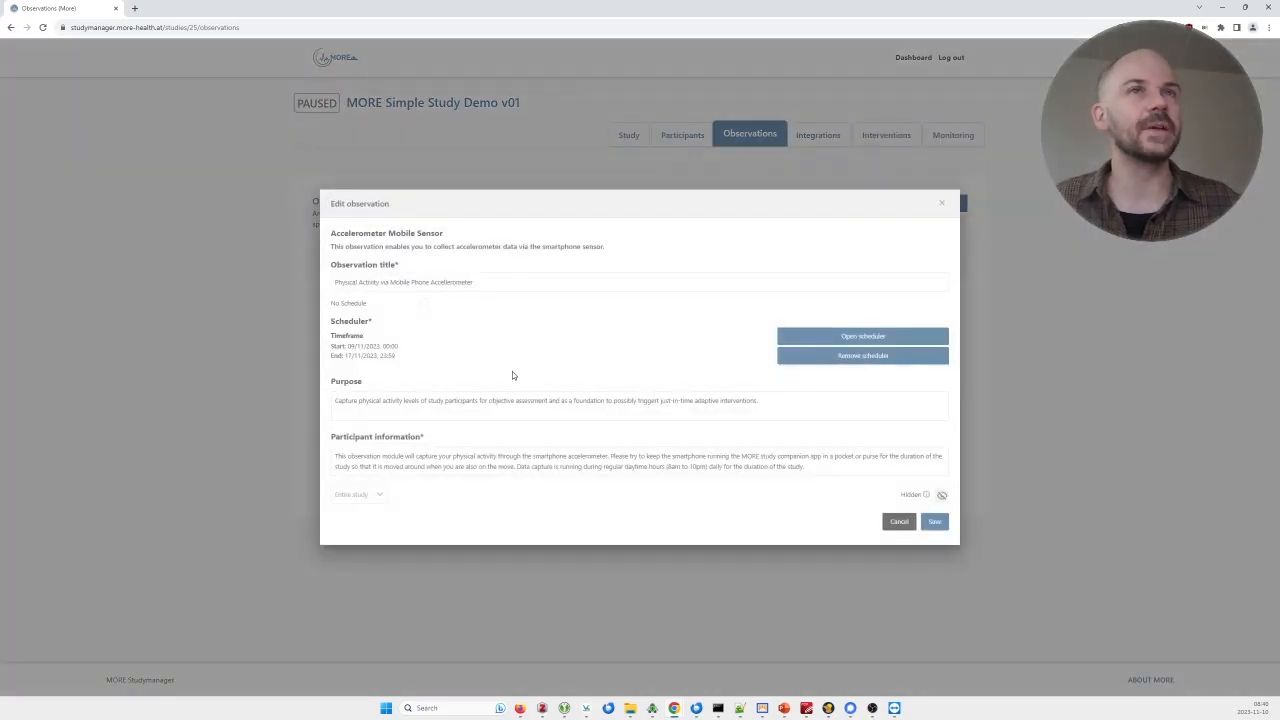
left_click(537, 286)
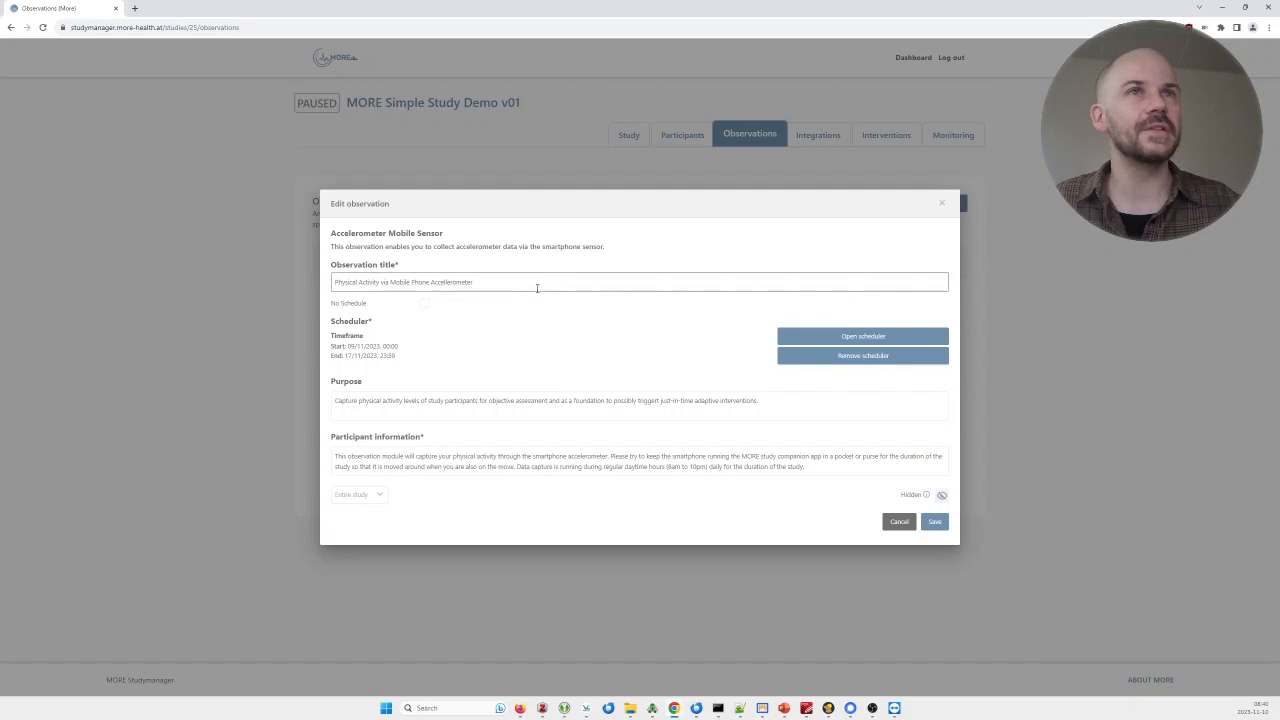
left_click_drag(535, 283, 240, 286)
left_click(655, 400)
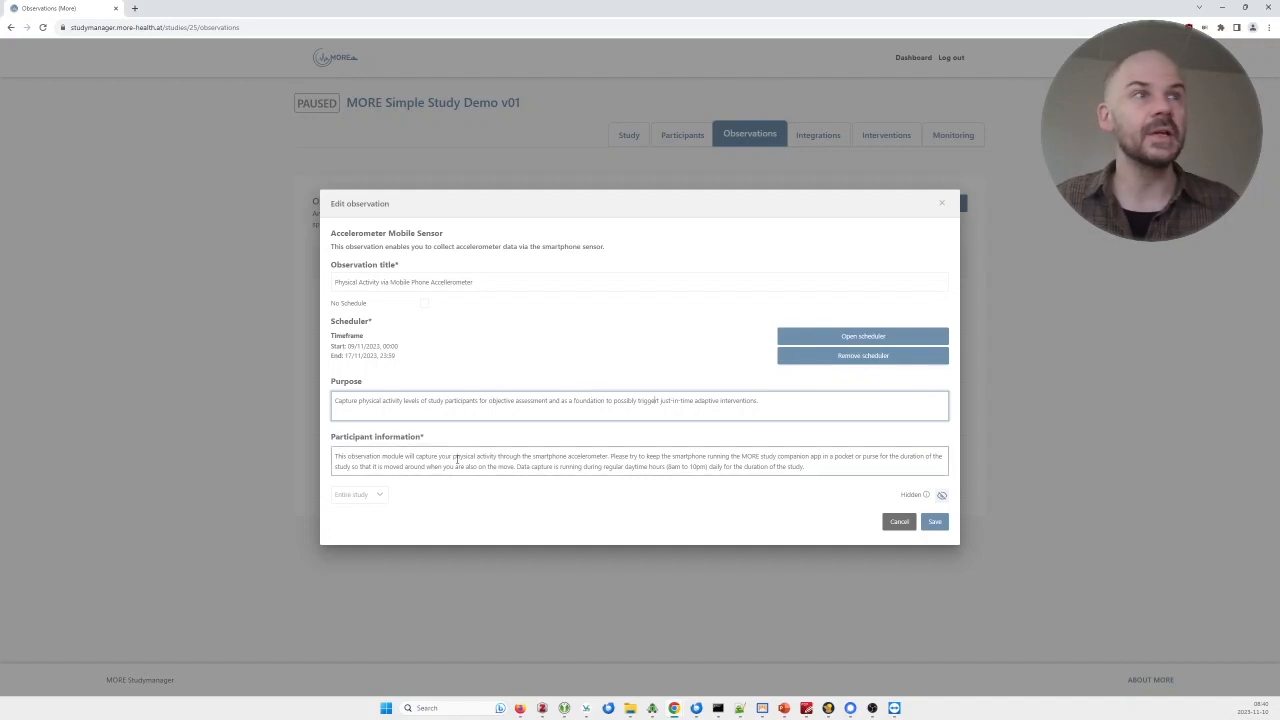
left_click_drag(830, 466, 300, 449)
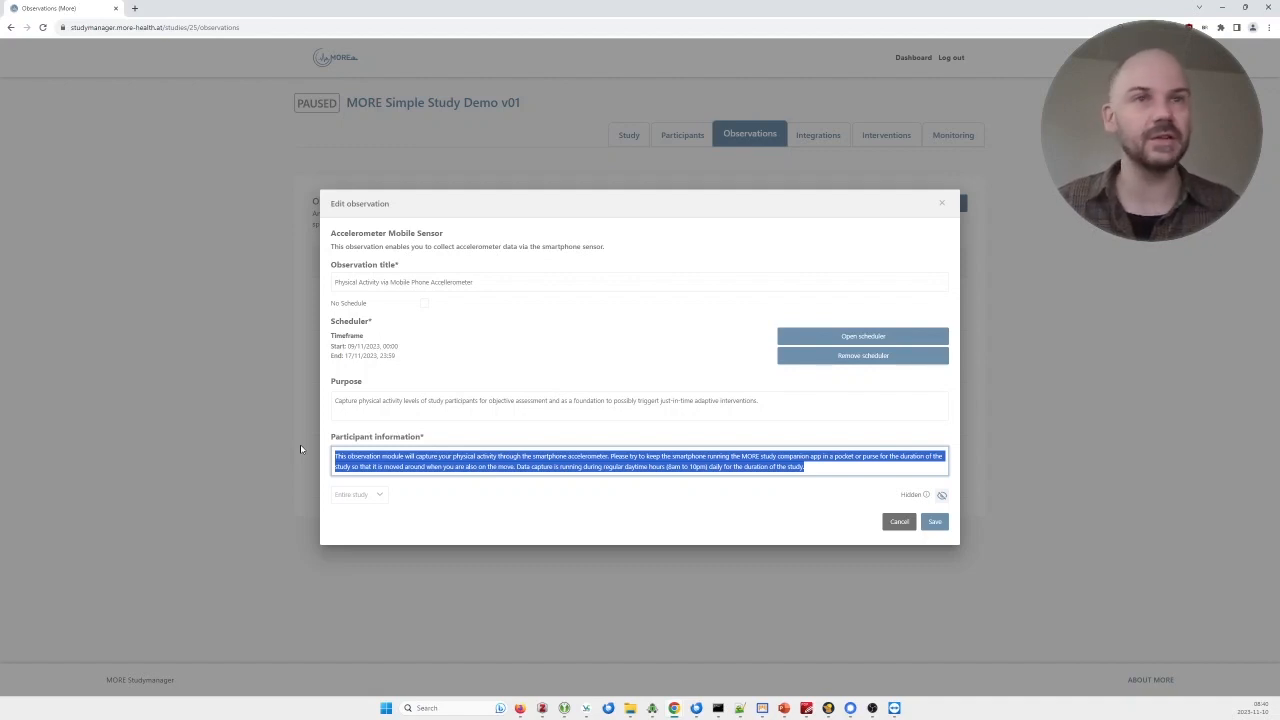
left_click(381, 495)
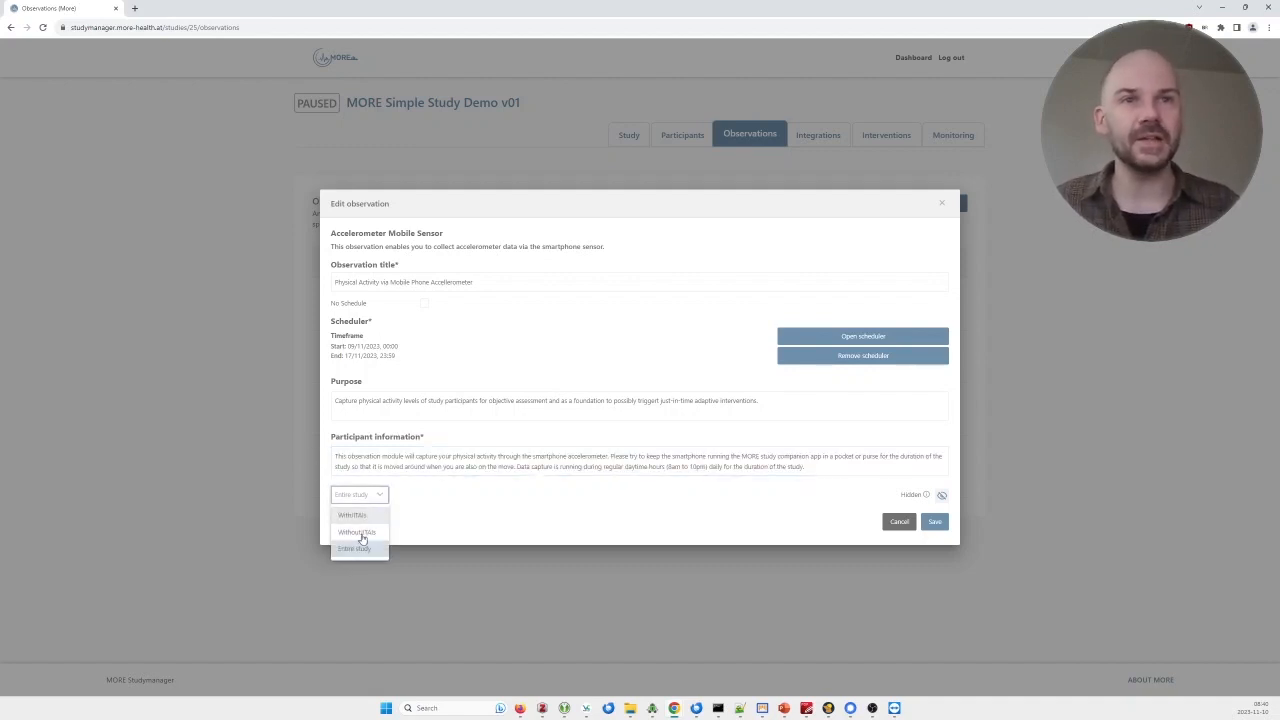
left_click(609, 500)
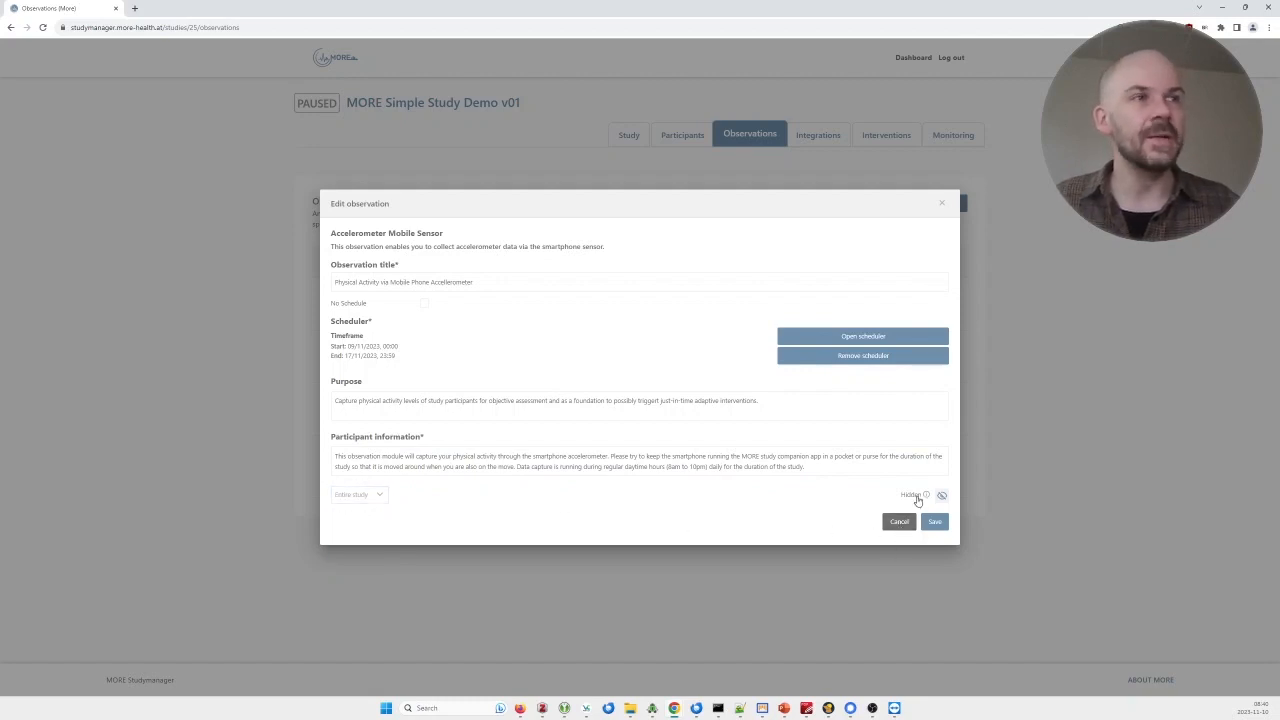
mouse_move(941, 497)
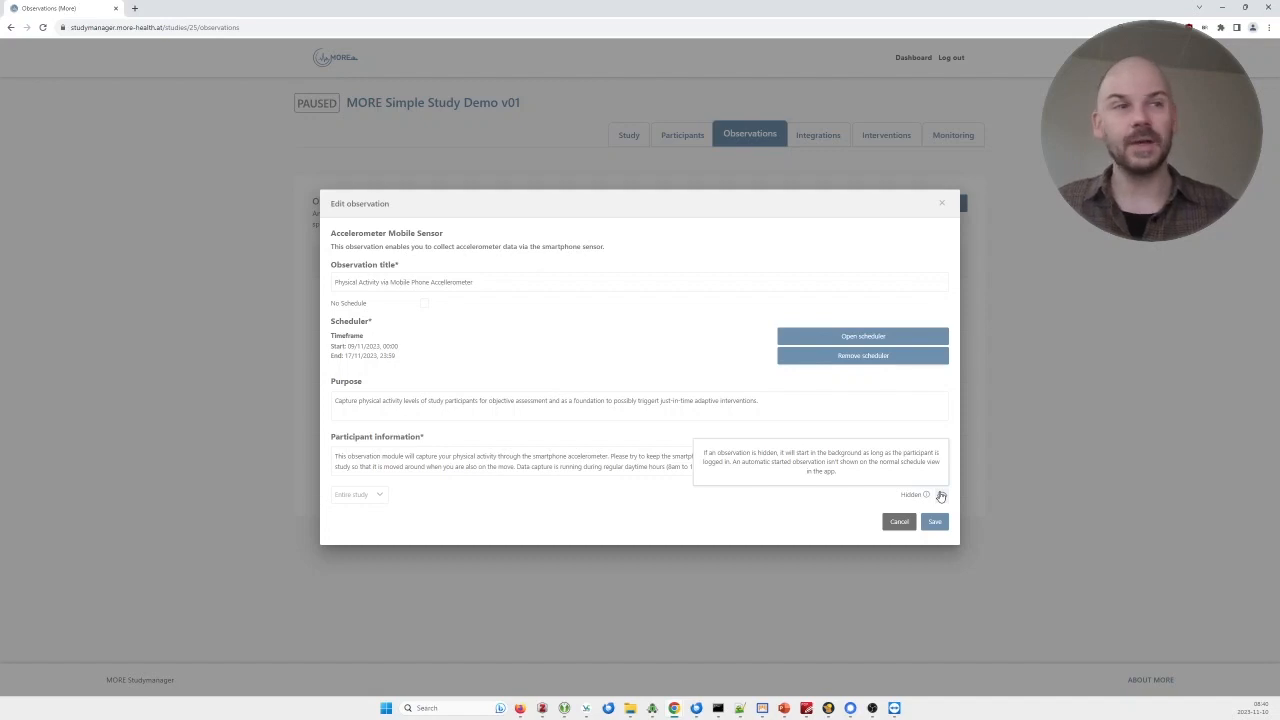
left_click(899, 526)
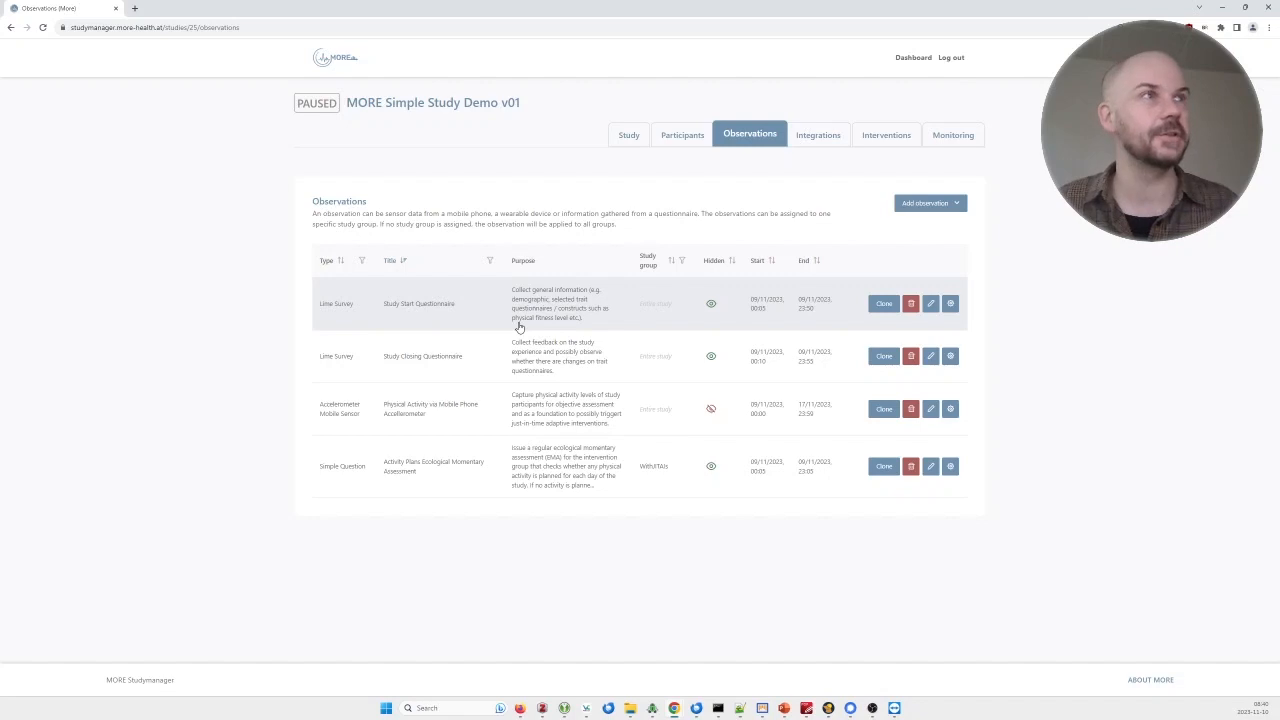
left_click(932, 203)
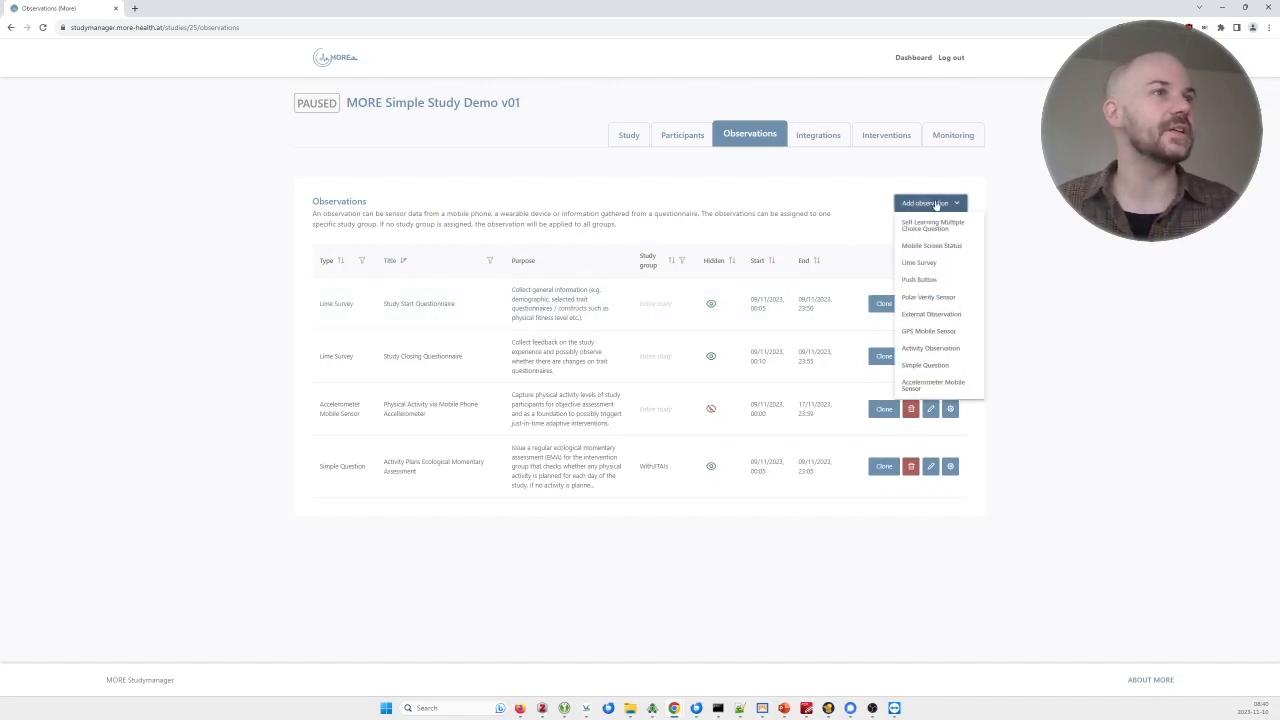
left_click(928, 331)
left_click(438, 293)
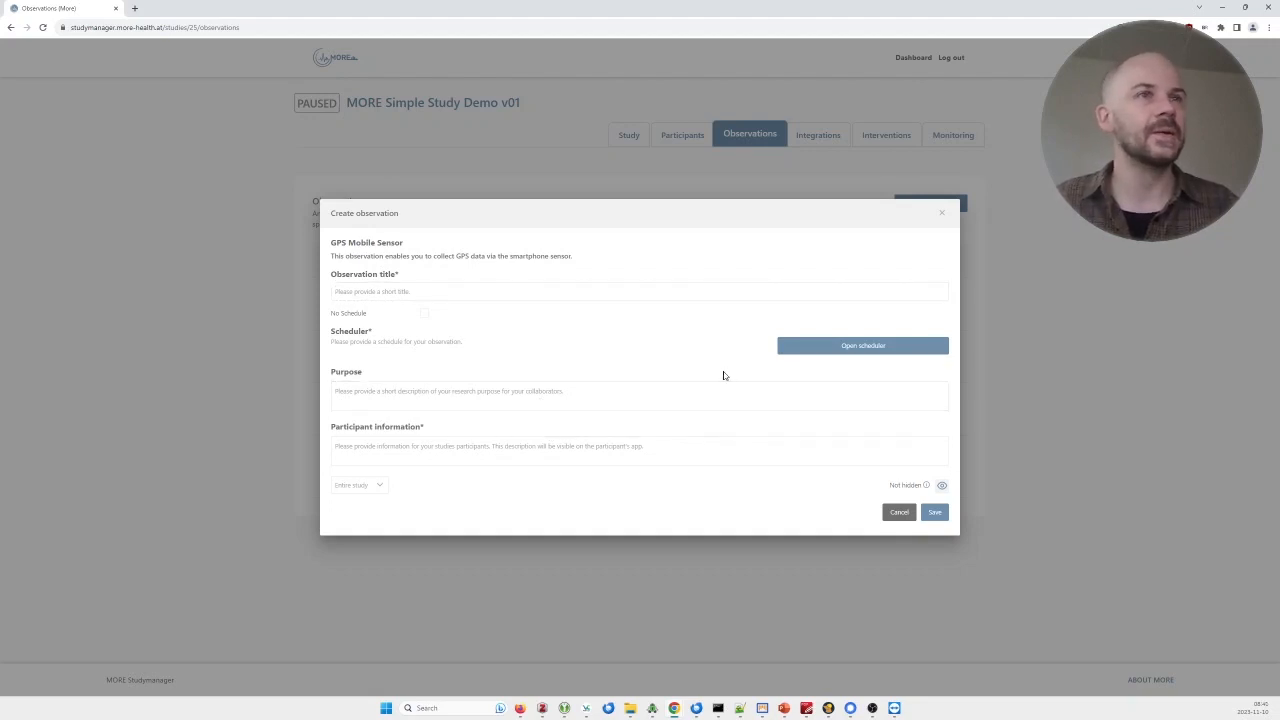
left_click(814, 346)
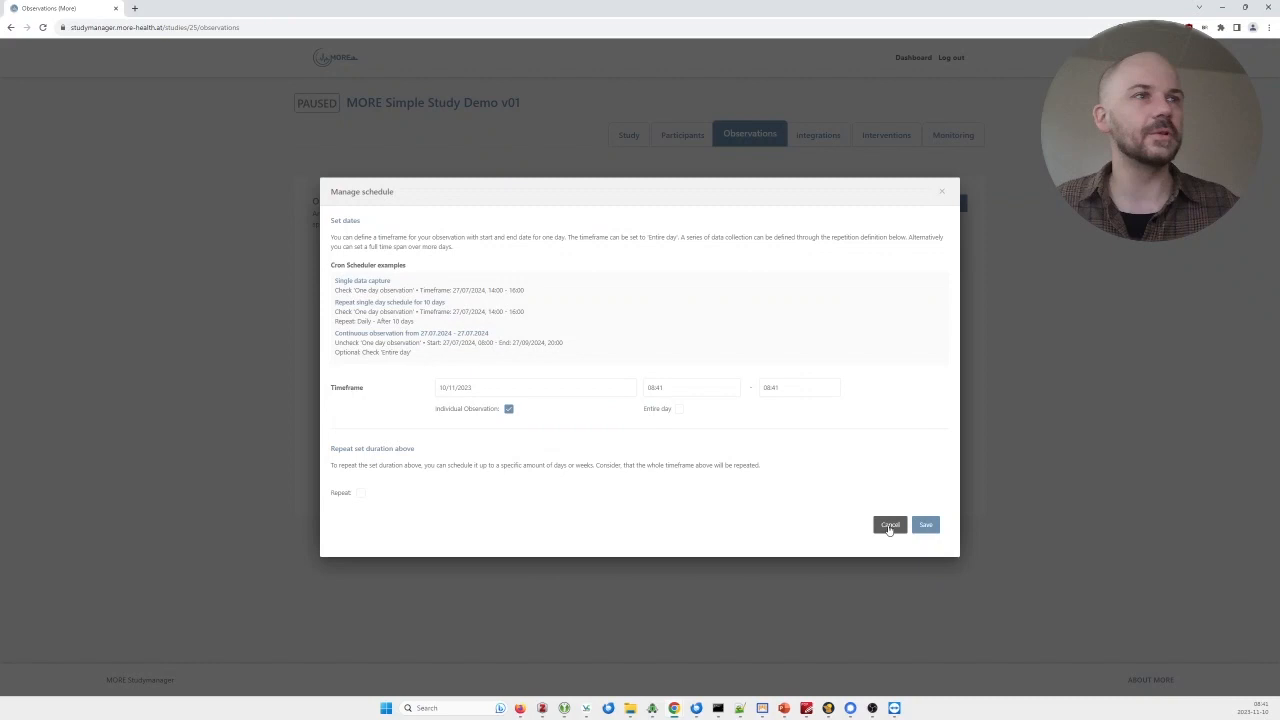
left_click(892, 524)
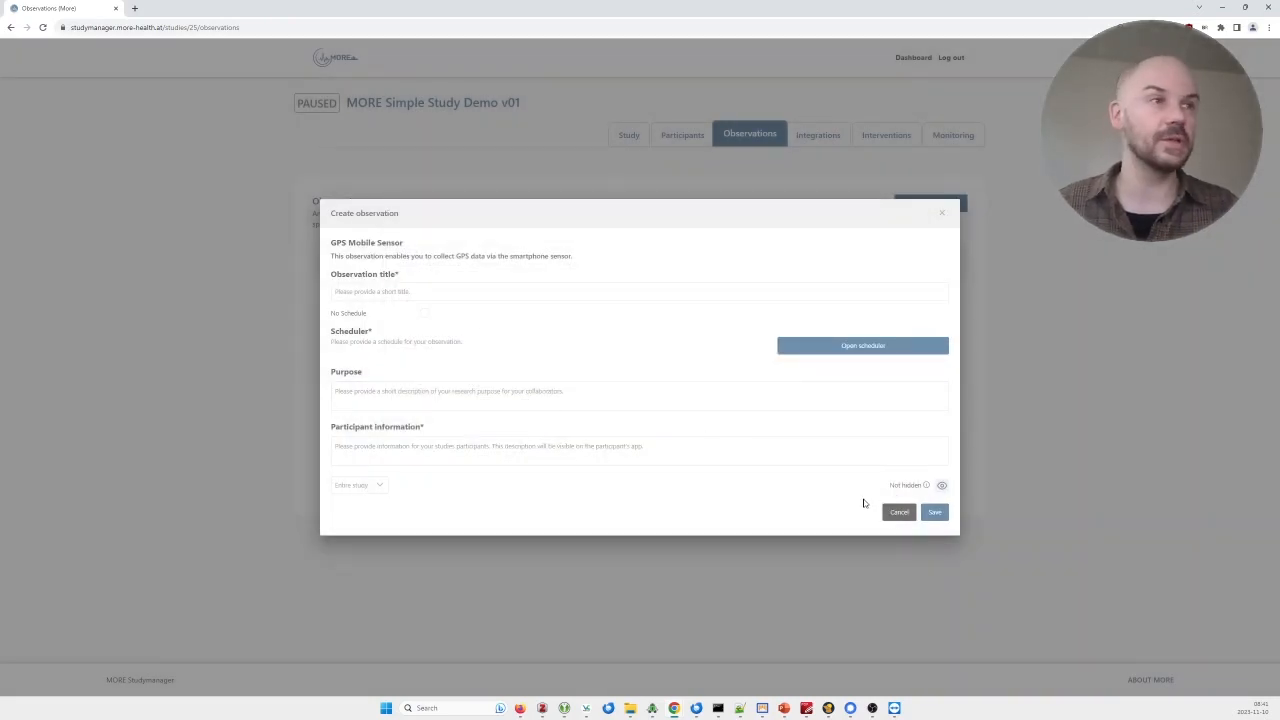
left_click(900, 513)
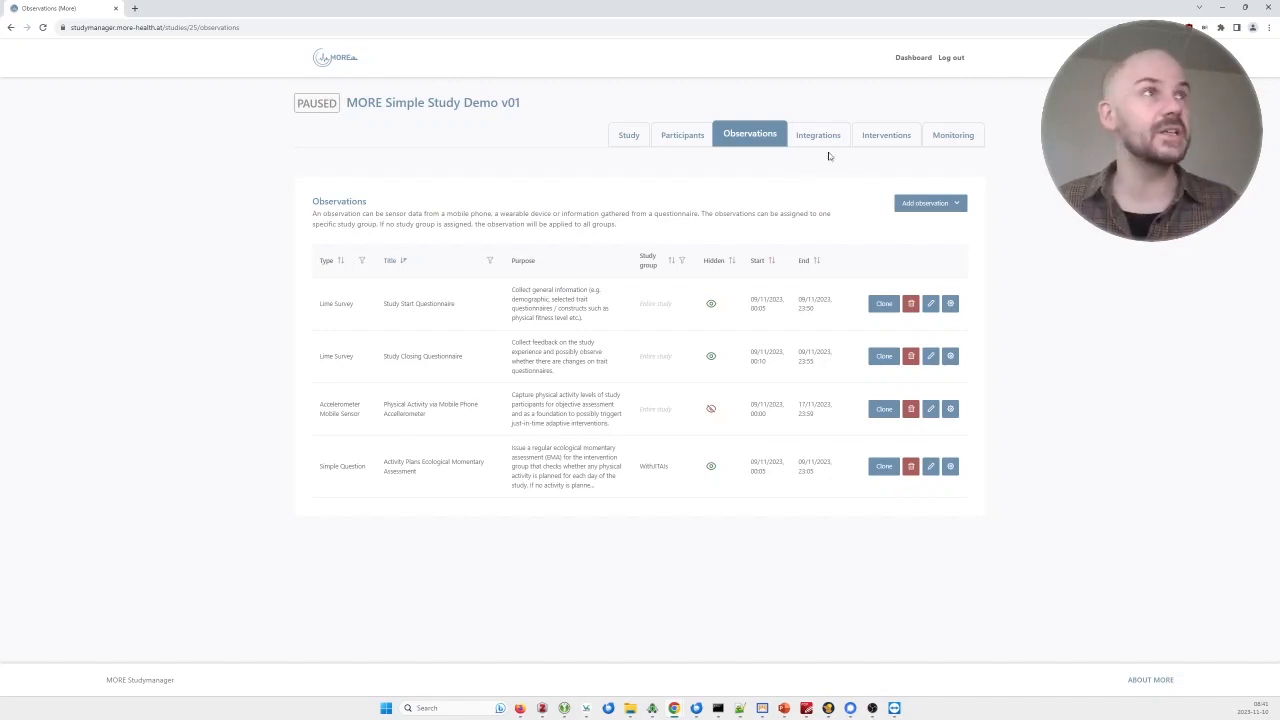
Review the Monitoring page's recent accelerometer data points and received data per observation.
left_click(942, 142)
scroll(600, 327, "down", 3)
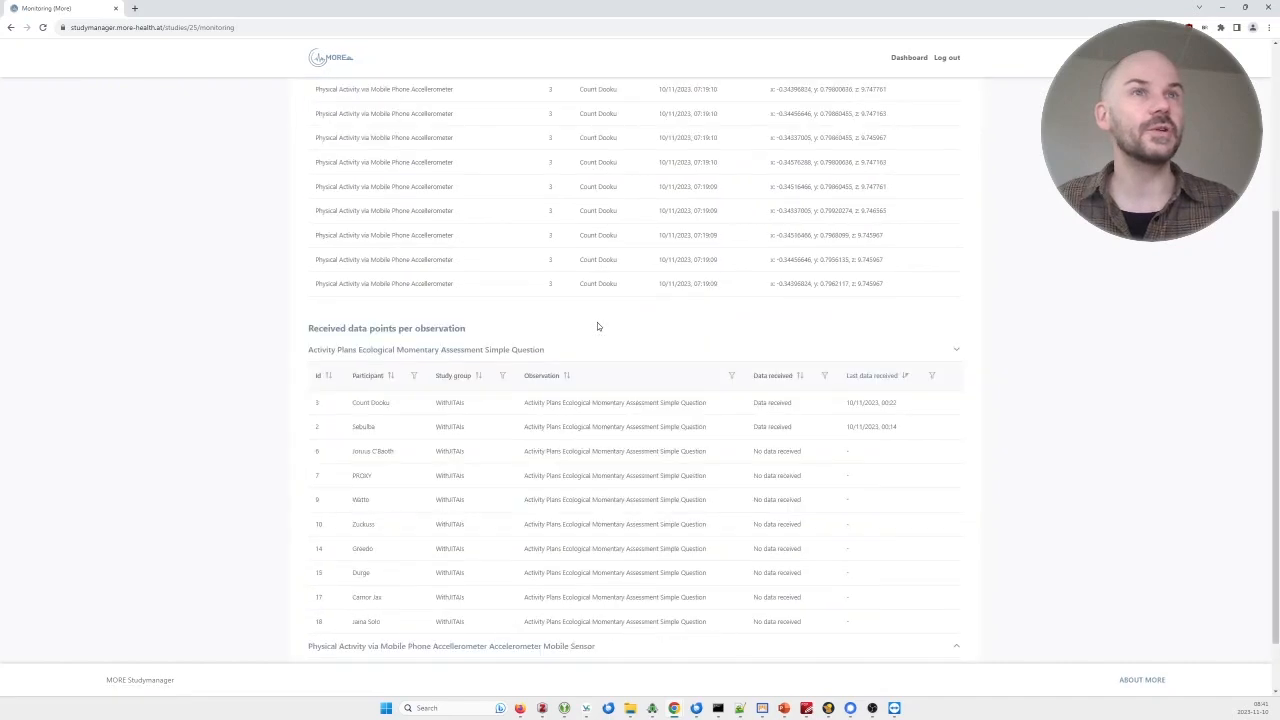
scroll(660, 328, "up", 3)
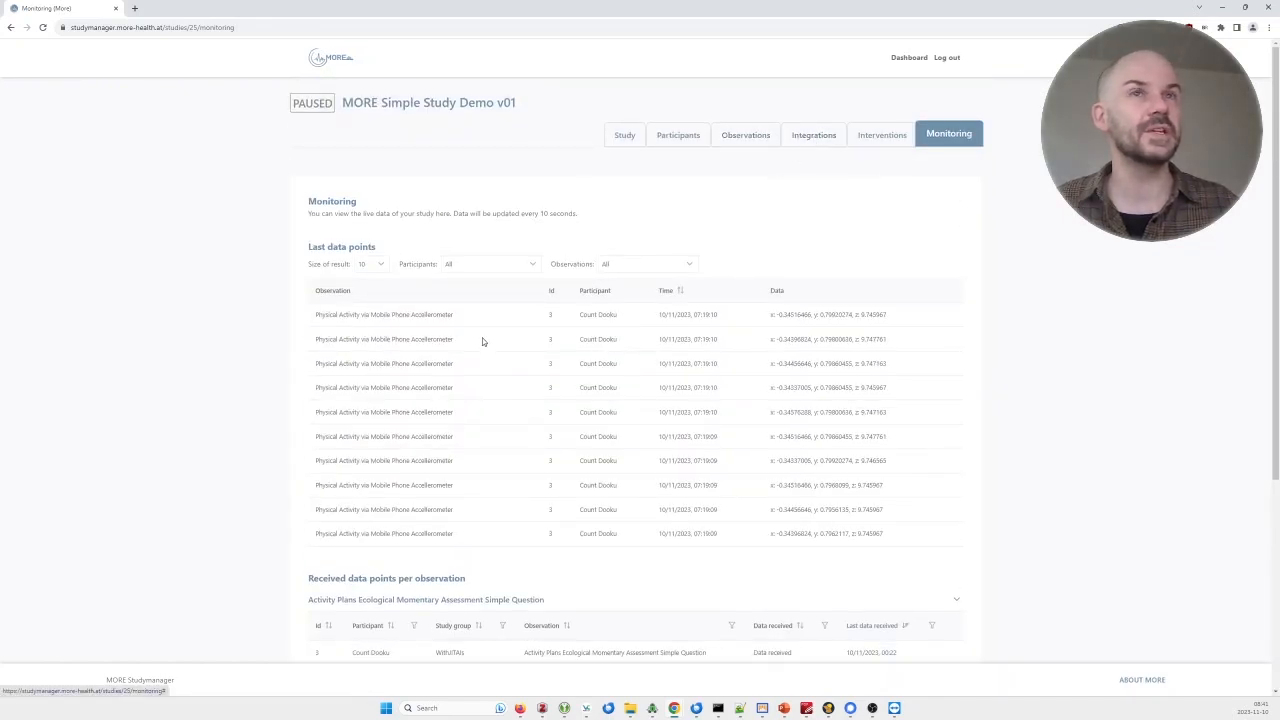
scroll(340, 343, "down", 3)
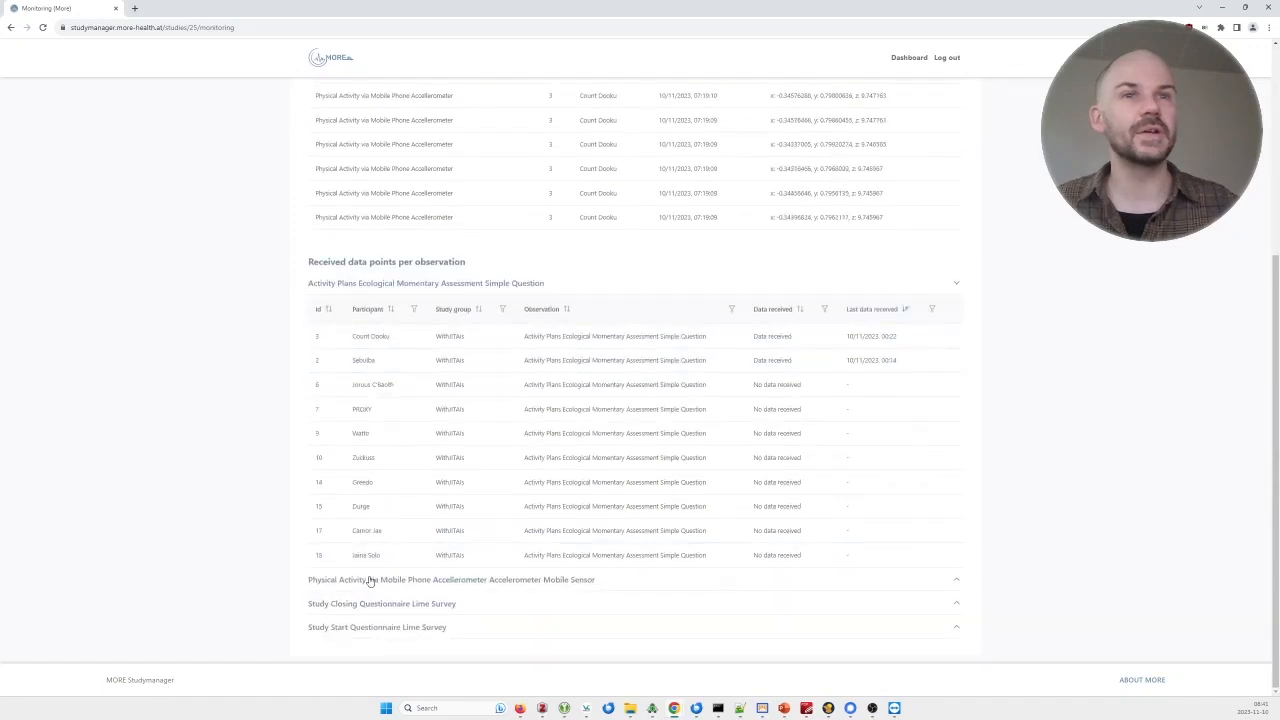
scroll(372, 600, "up", 3)
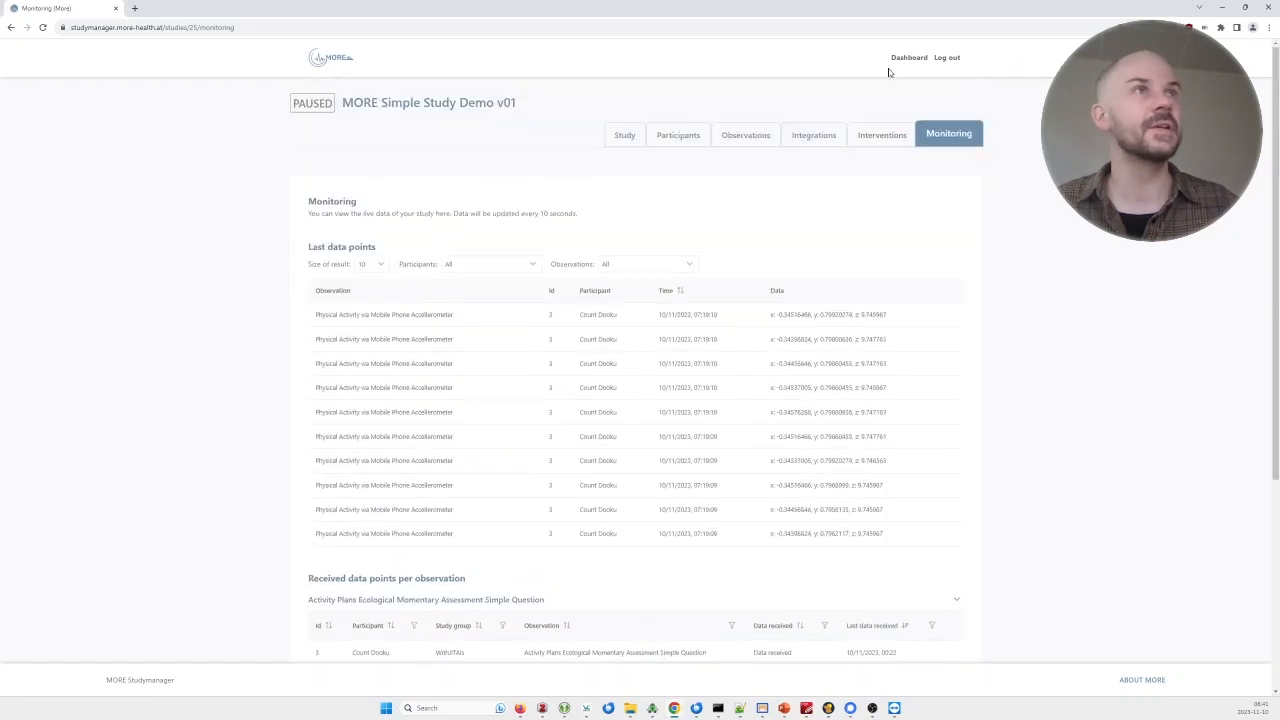
Show the Interventions page and highlight the trigger and data parts of its description.
left_click(859, 141)
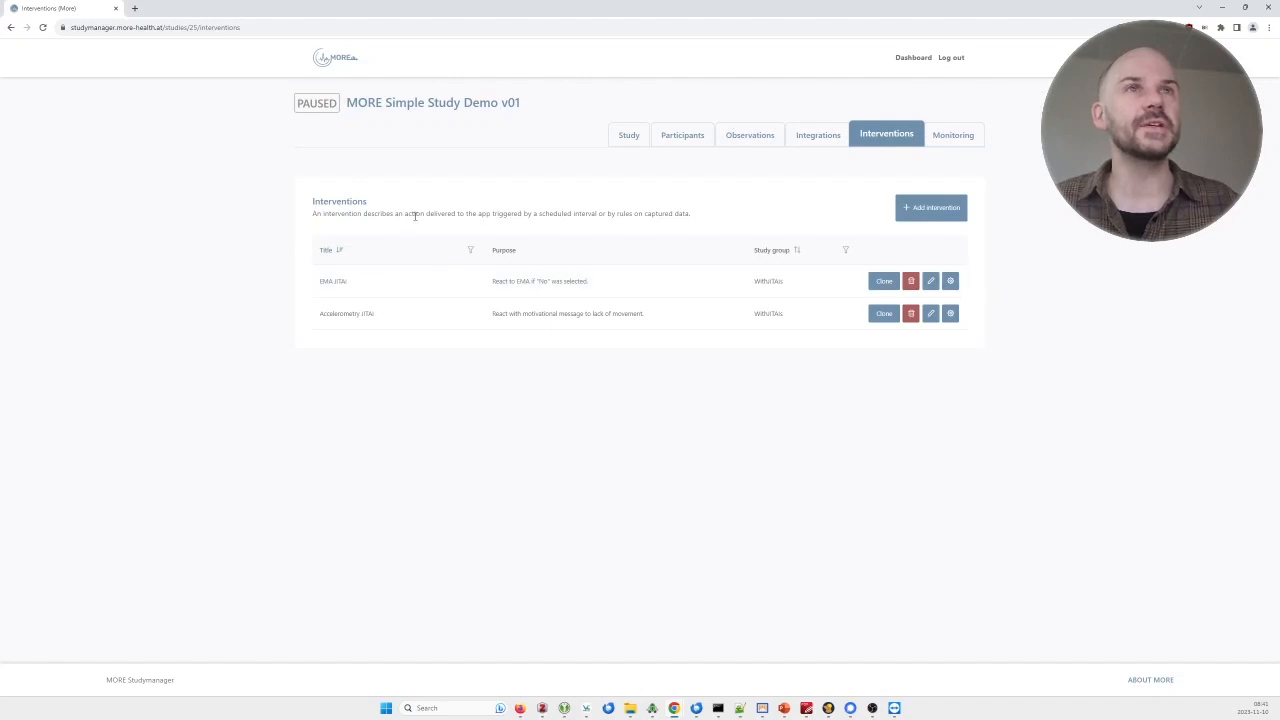
left_click_drag(404, 214, 700, 213)
left_click(556, 214)
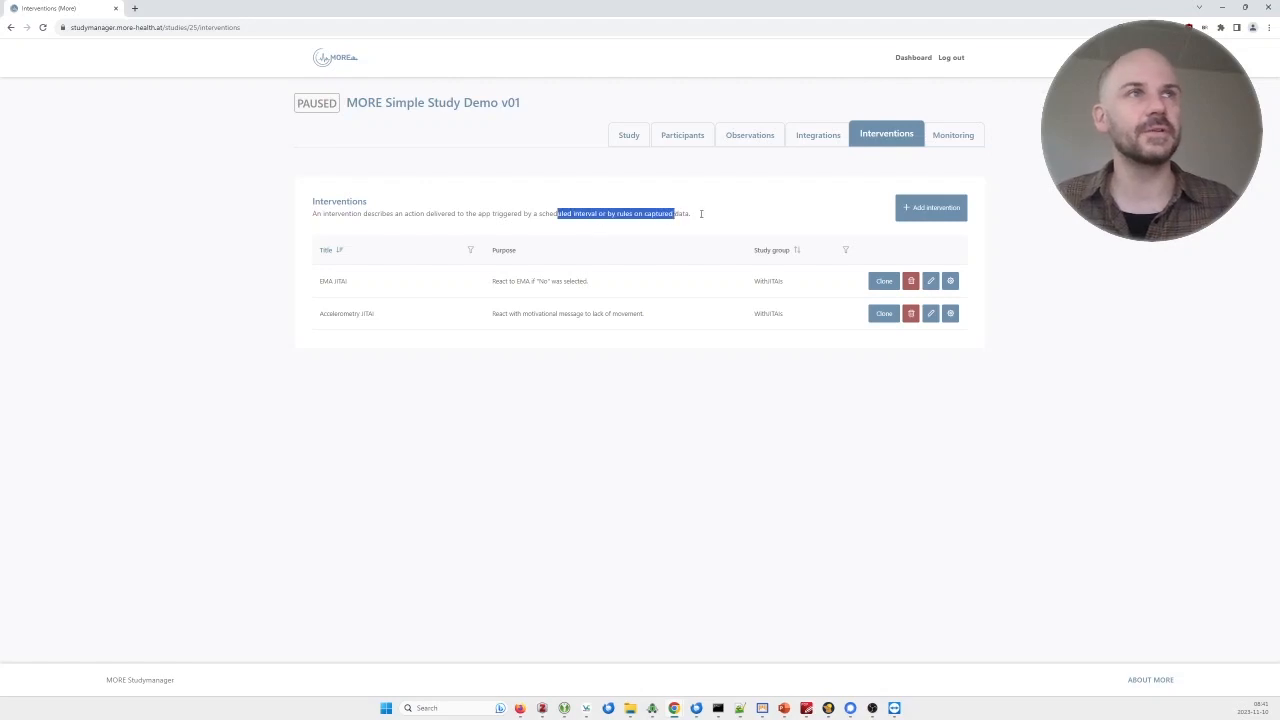
left_click(709, 215)
double_click(679, 214)
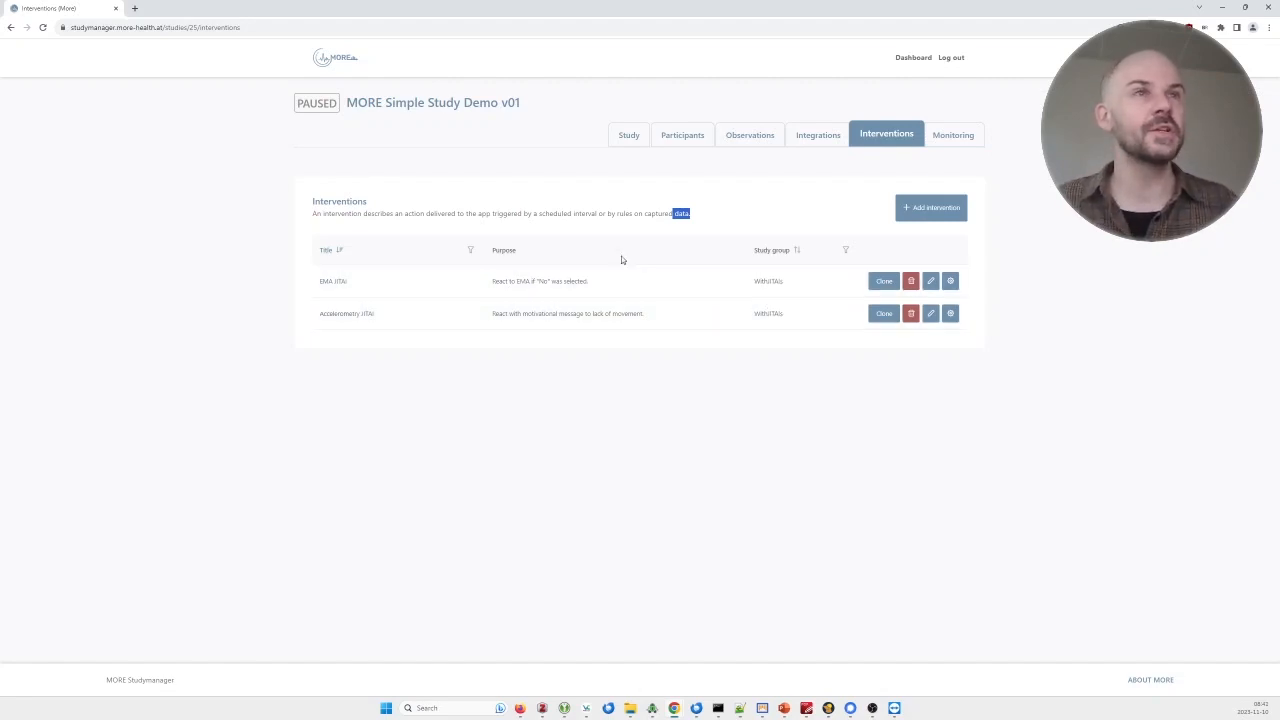
Review Accelerometry JITAI's 0/10 cron trigger and 'Low movement detected' push notification.
left_click(589, 322)
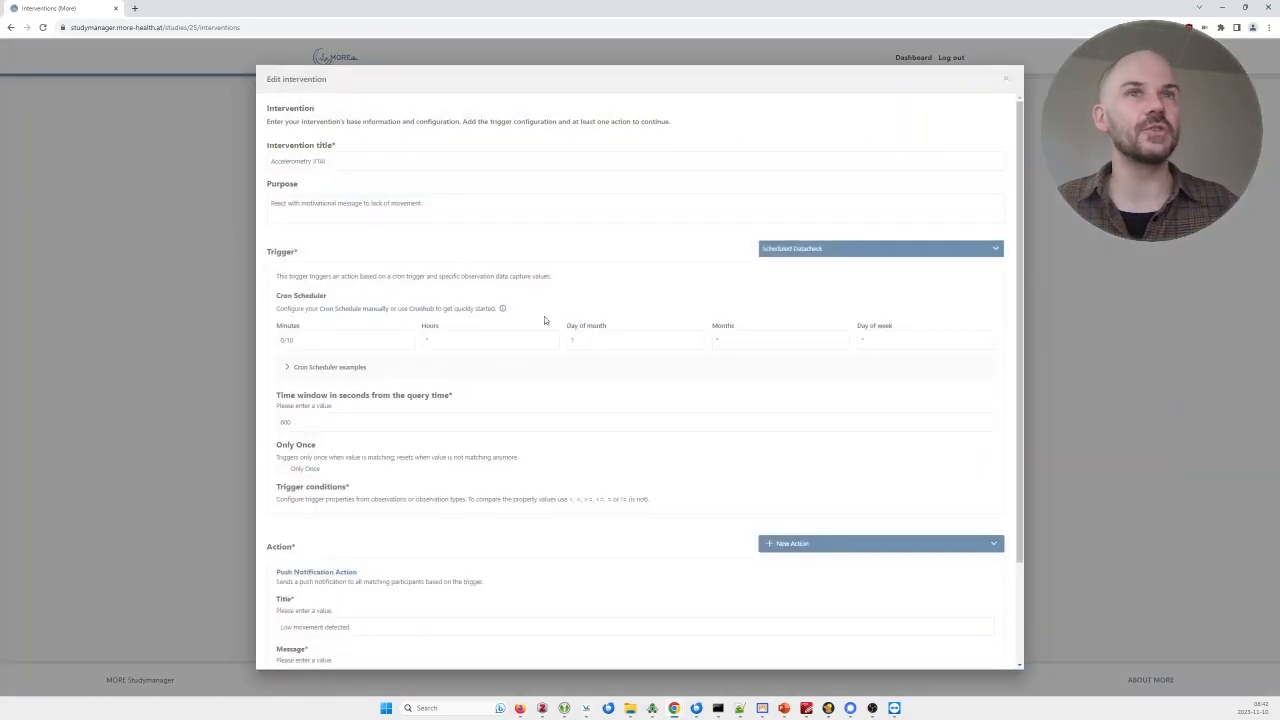
scroll(323, 228, "down", 1)
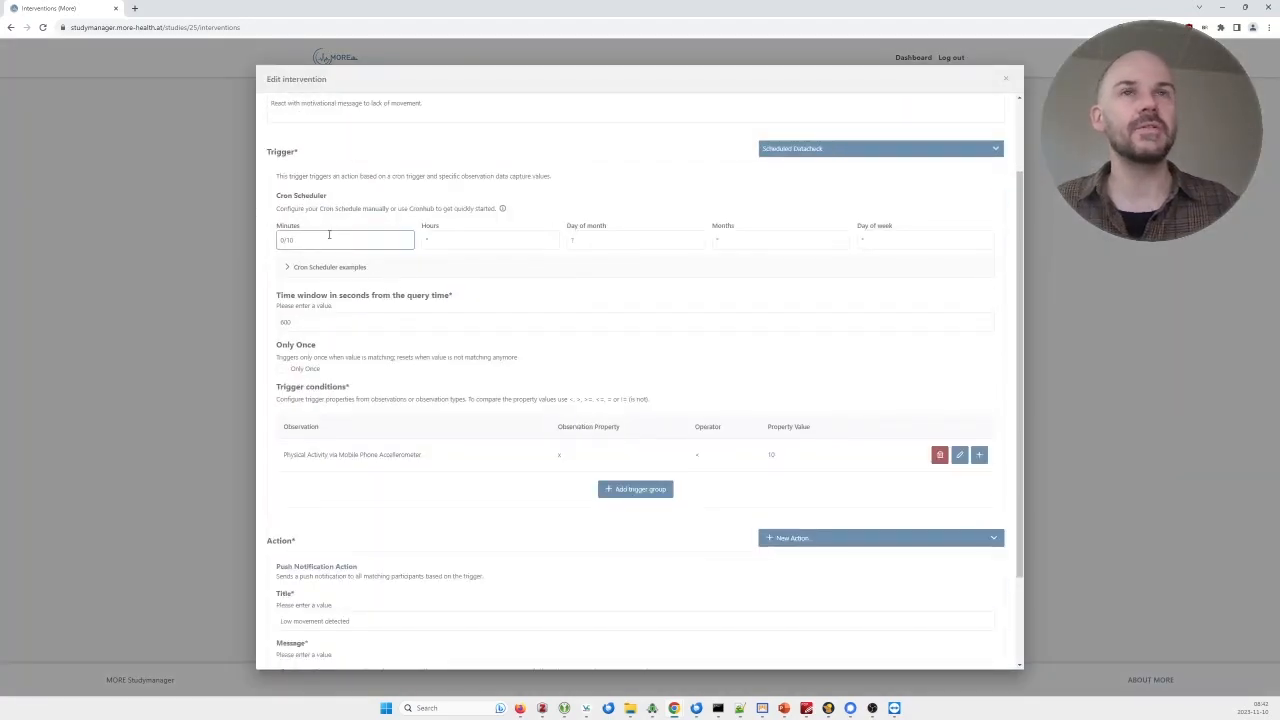
scroll(338, 237, "down", 1)
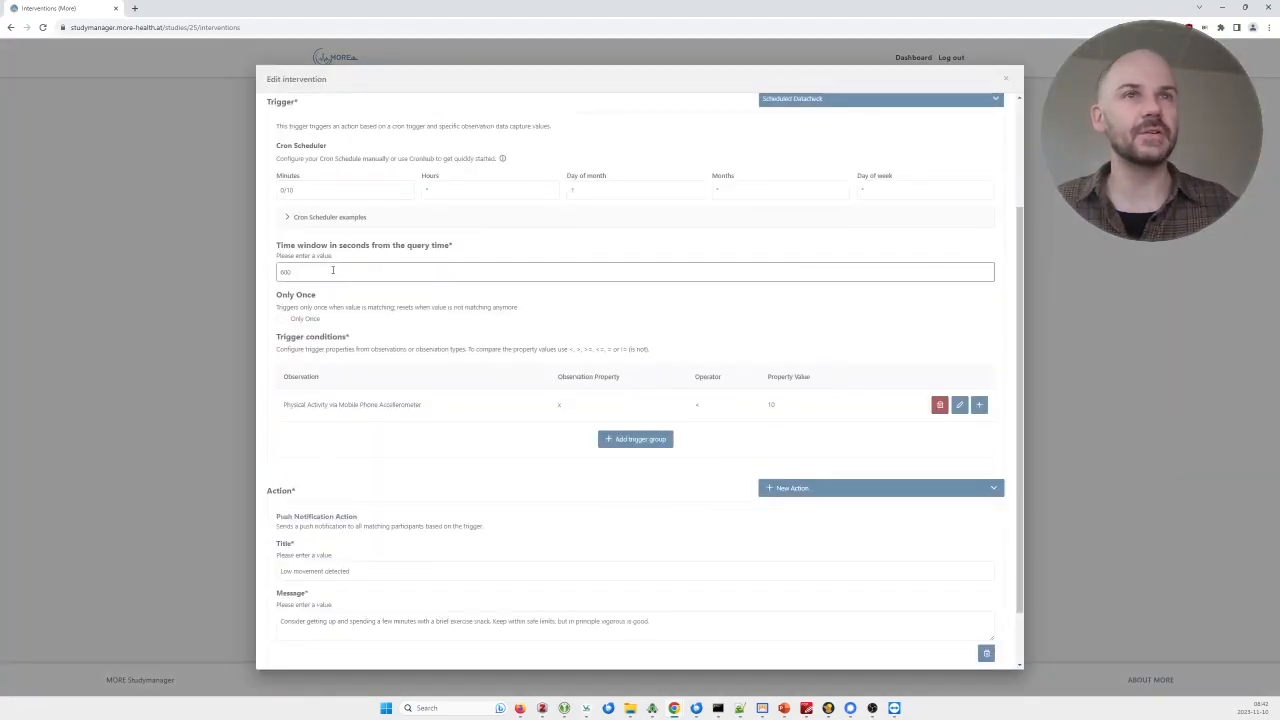
scroll(333, 270, "down", 1)
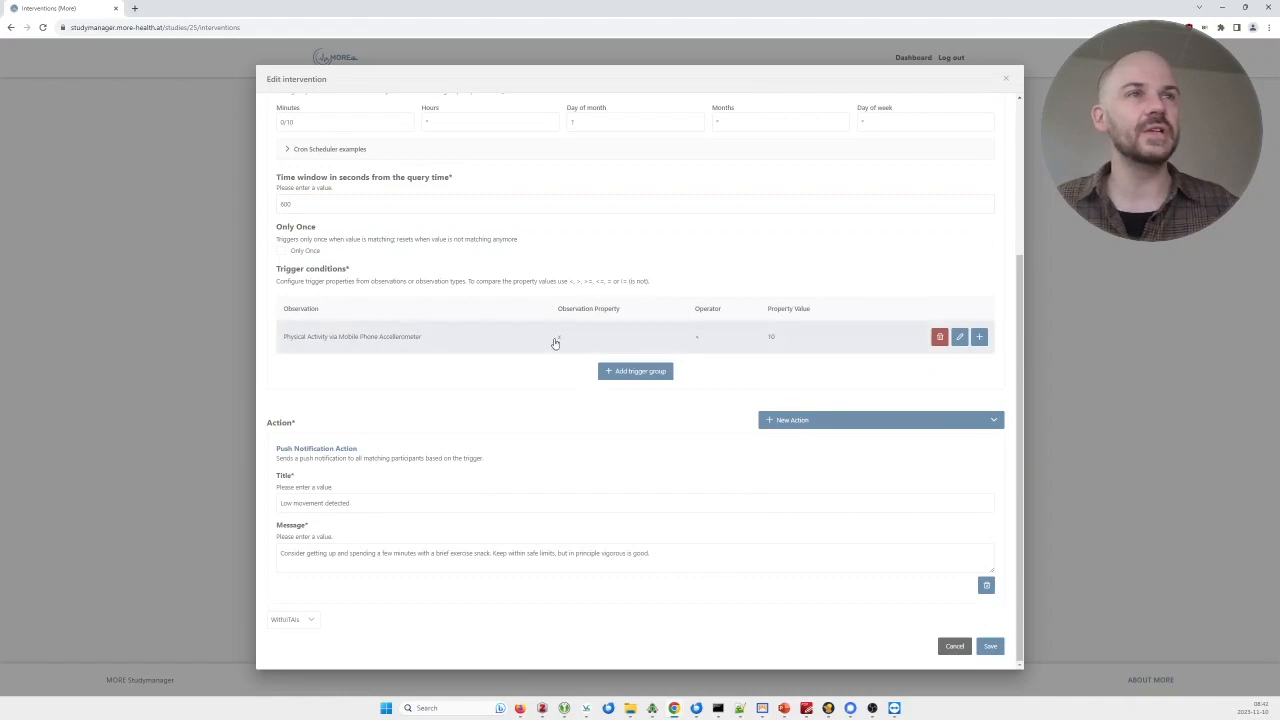
scroll(607, 408, "up", 1)
scroll(695, 372, "down", 1)
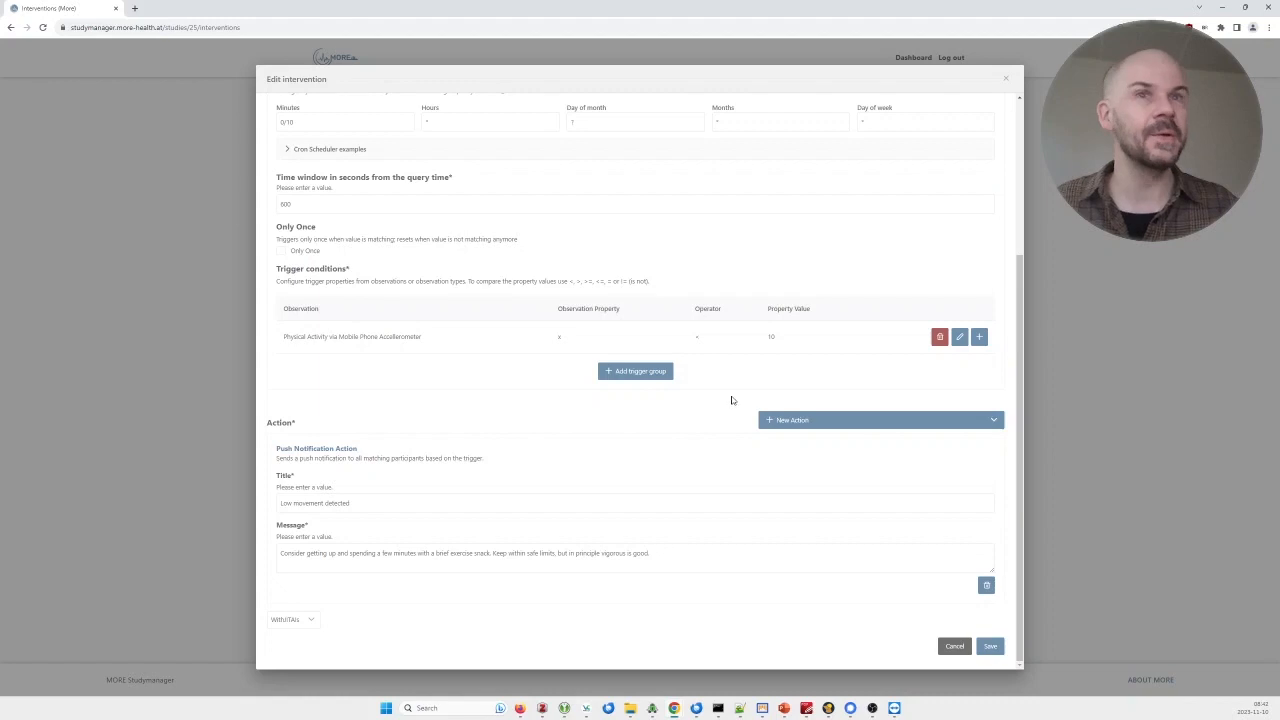
left_click(369, 507)
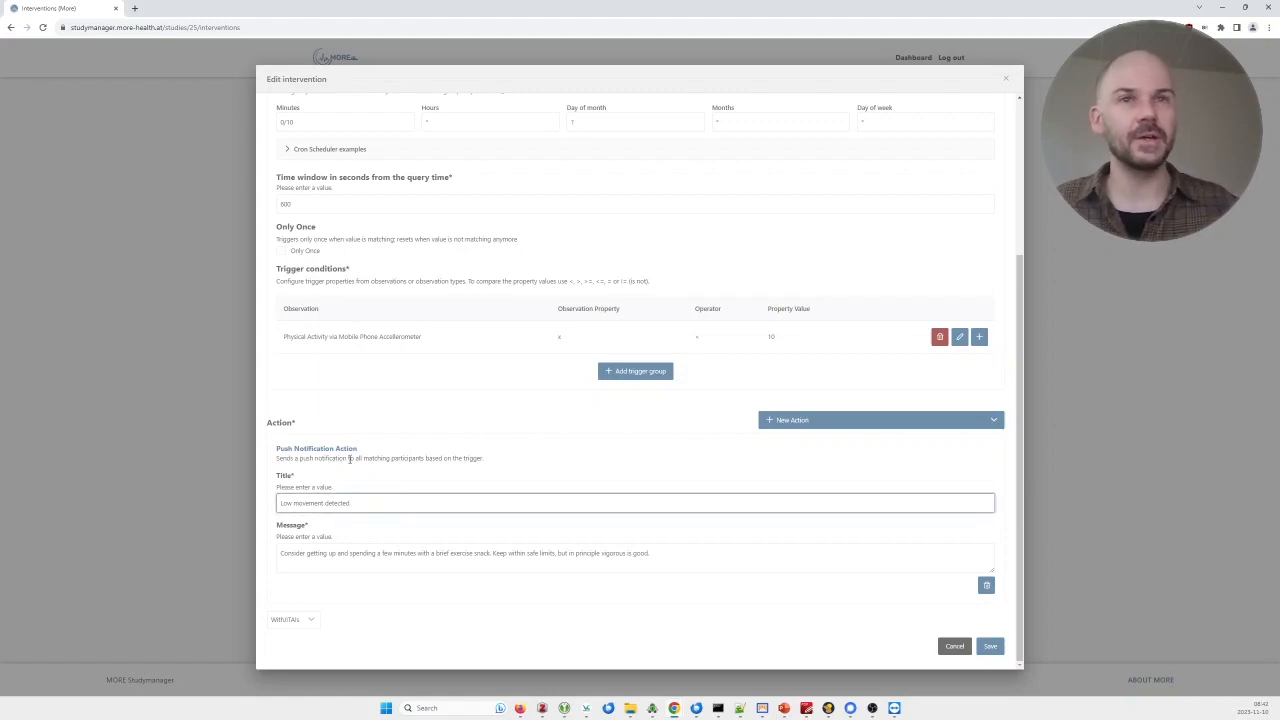
left_click_drag(338, 555, 684, 555)
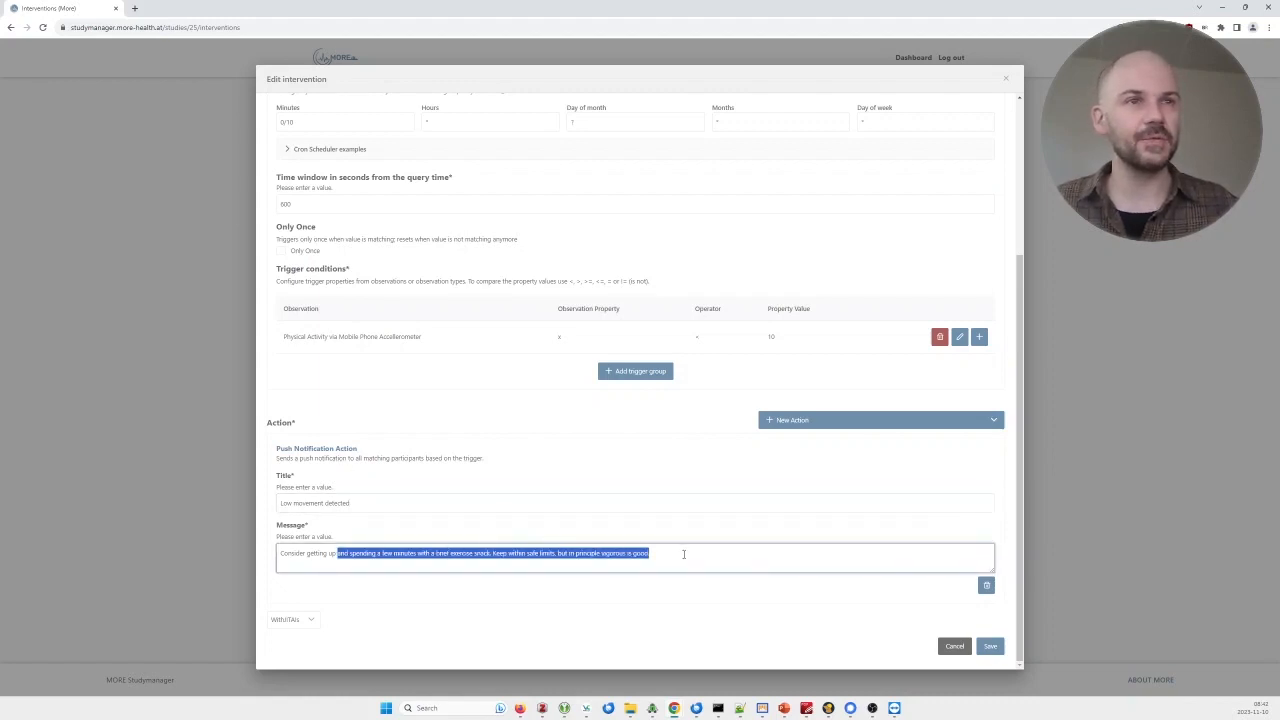
left_click(684, 555)
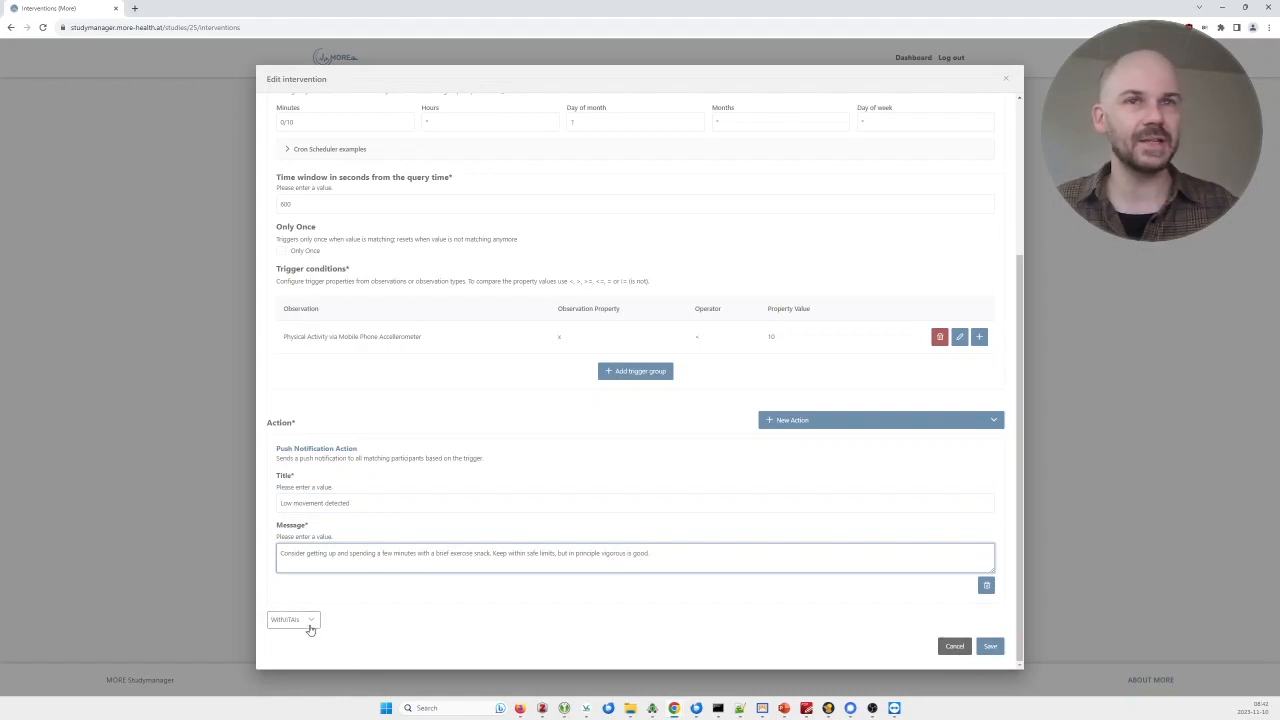
left_click(962, 648)
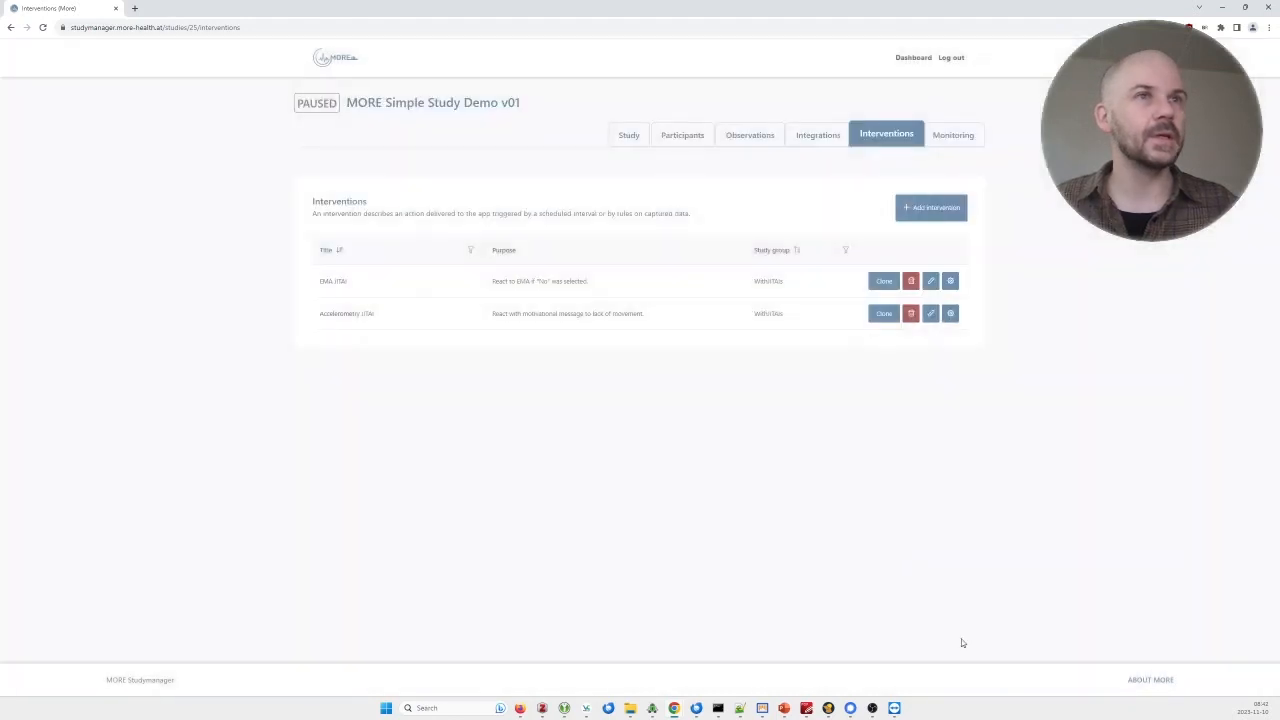
left_click(491, 289)
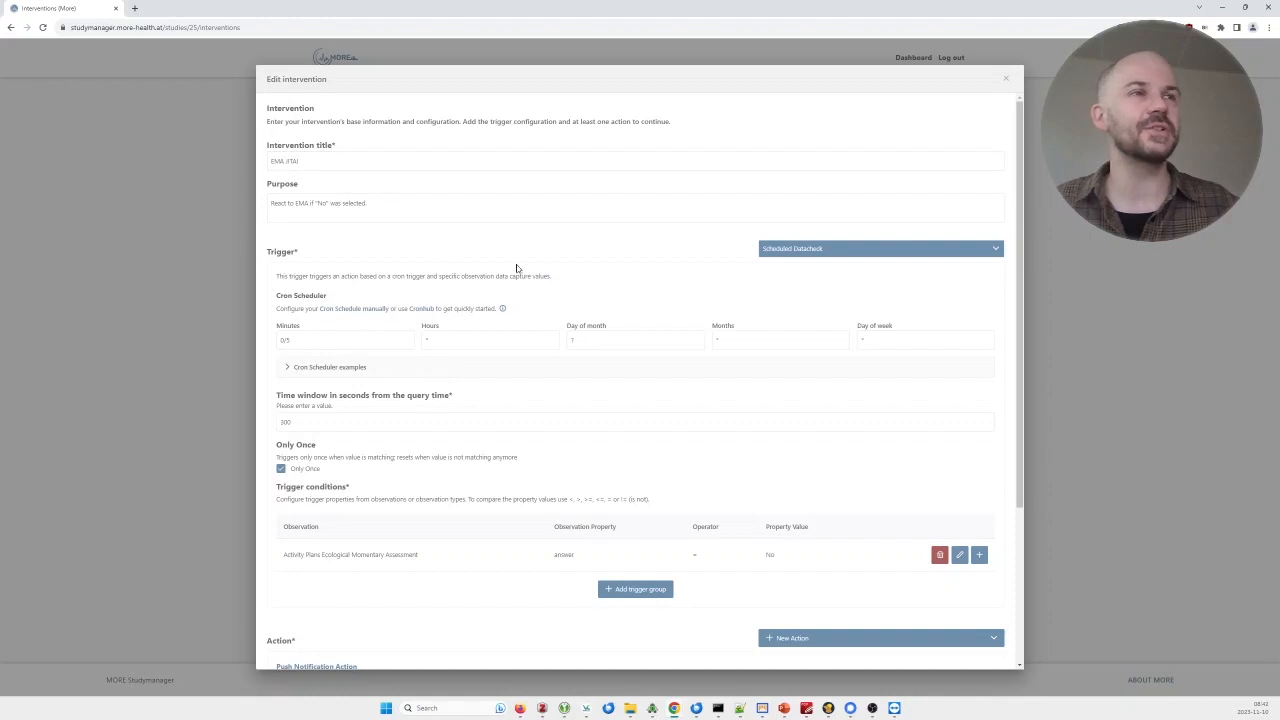
scroll(580, 288, "down", 1)
scroll(580, 288, "down", 1)
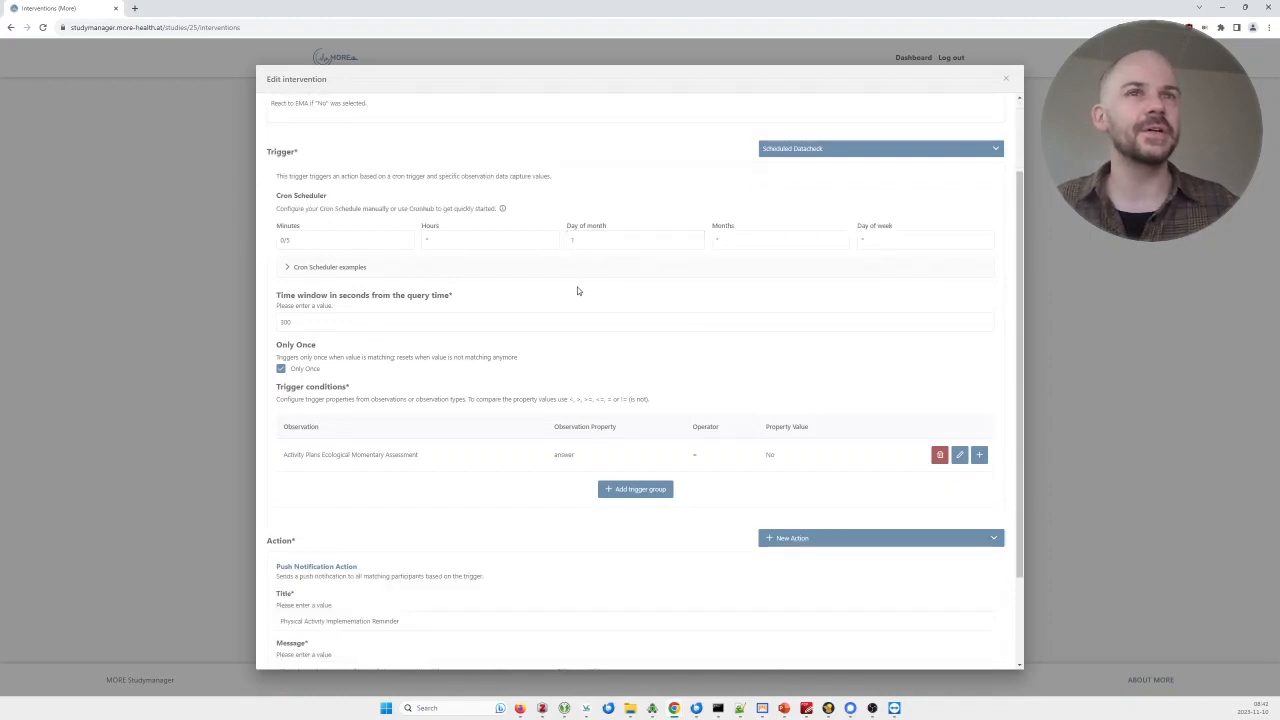
scroll(491, 437, "up", 2)
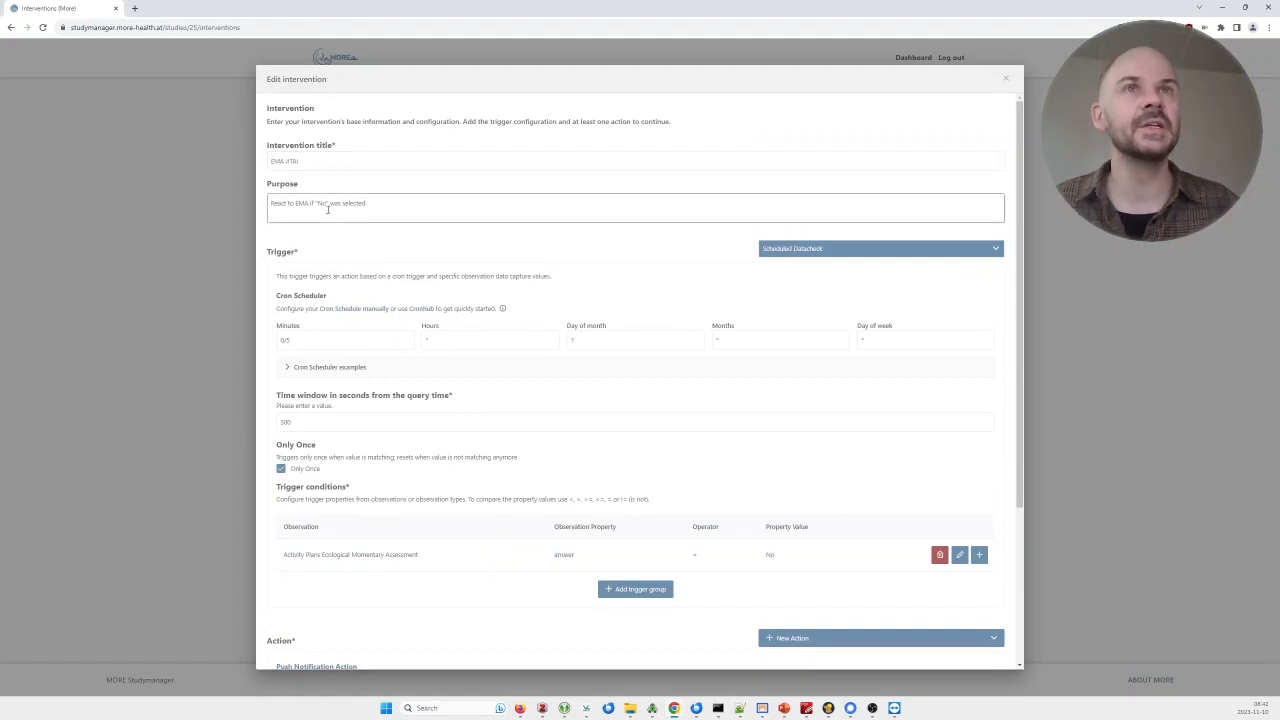
left_click(372, 209)
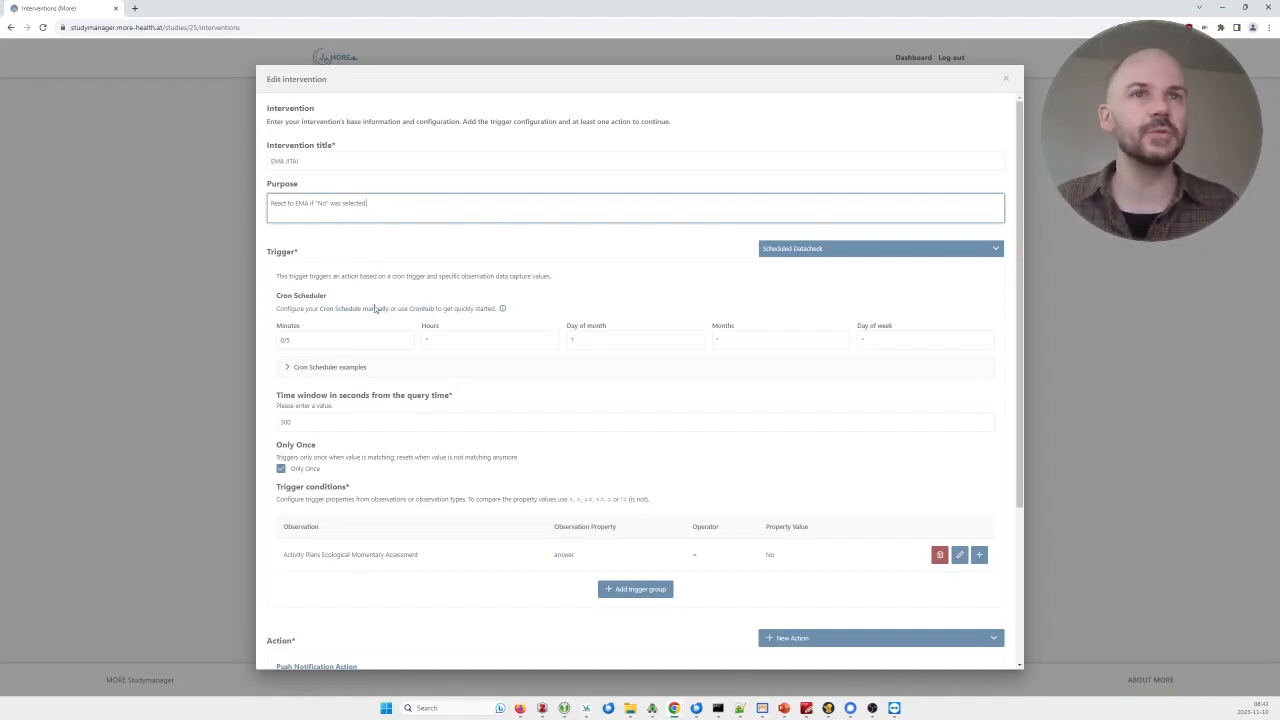
scroll(412, 350, "down", 2)
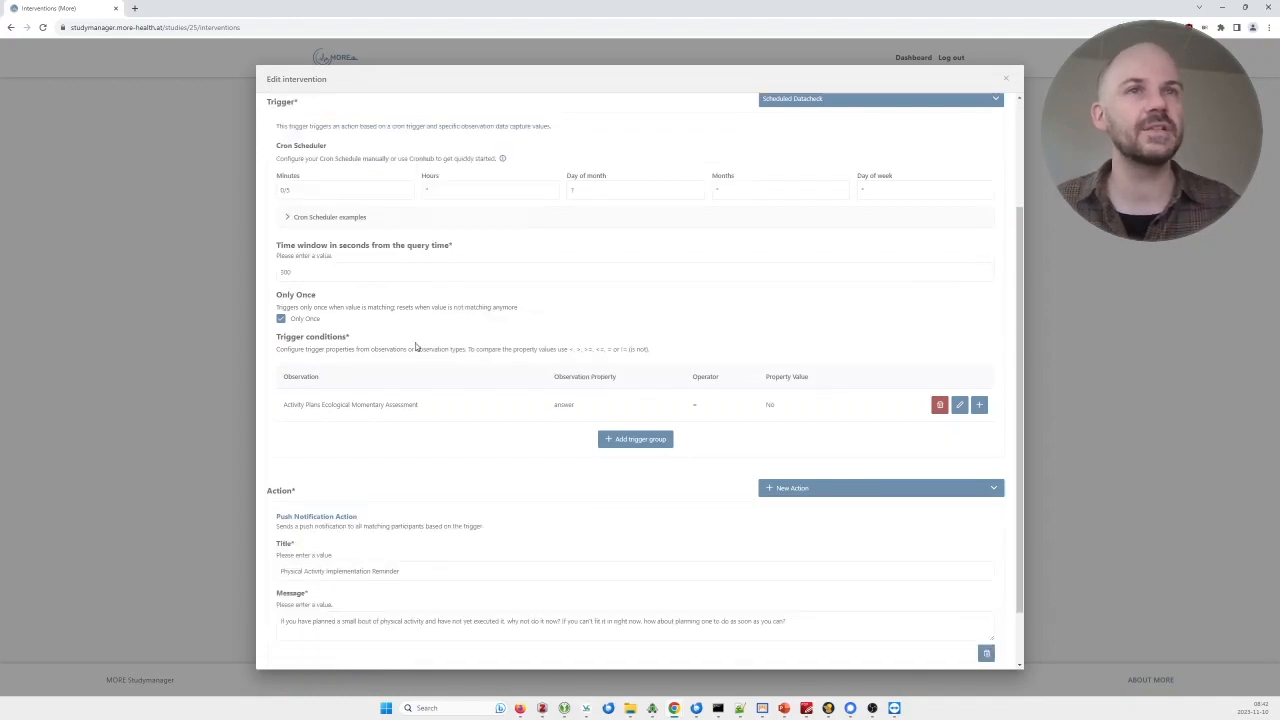
left_click(487, 402)
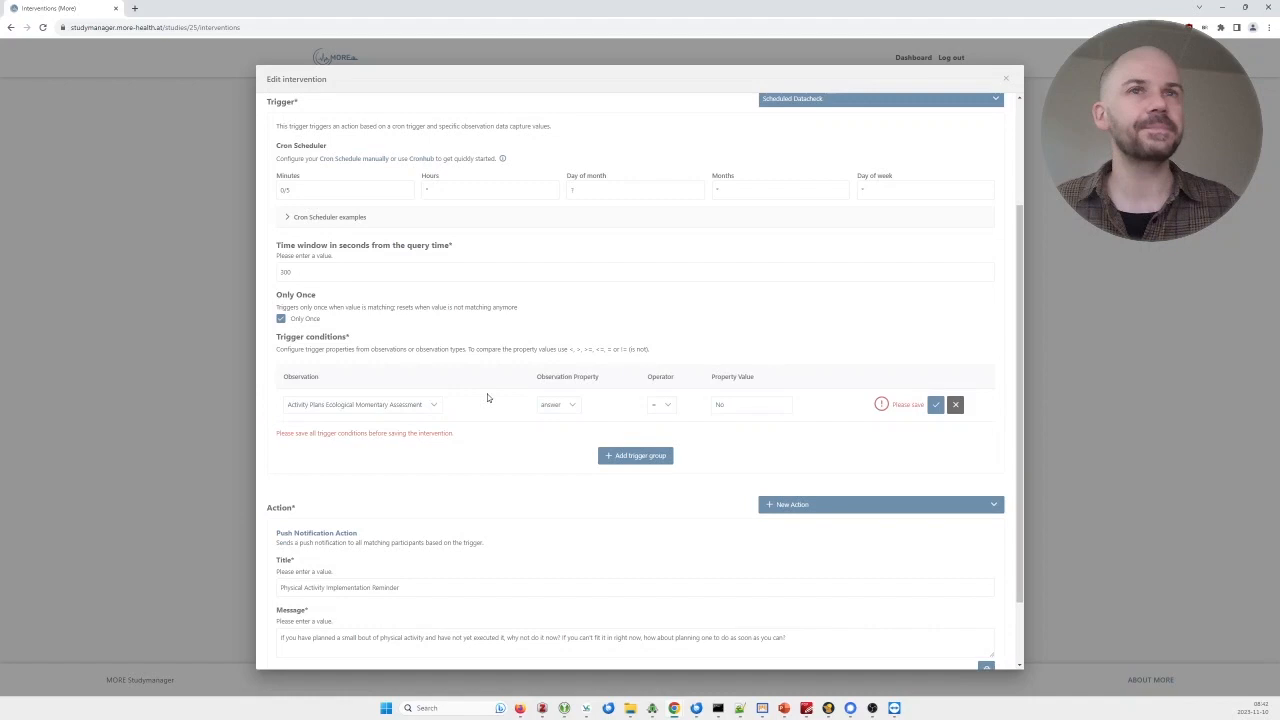
left_click(433, 404)
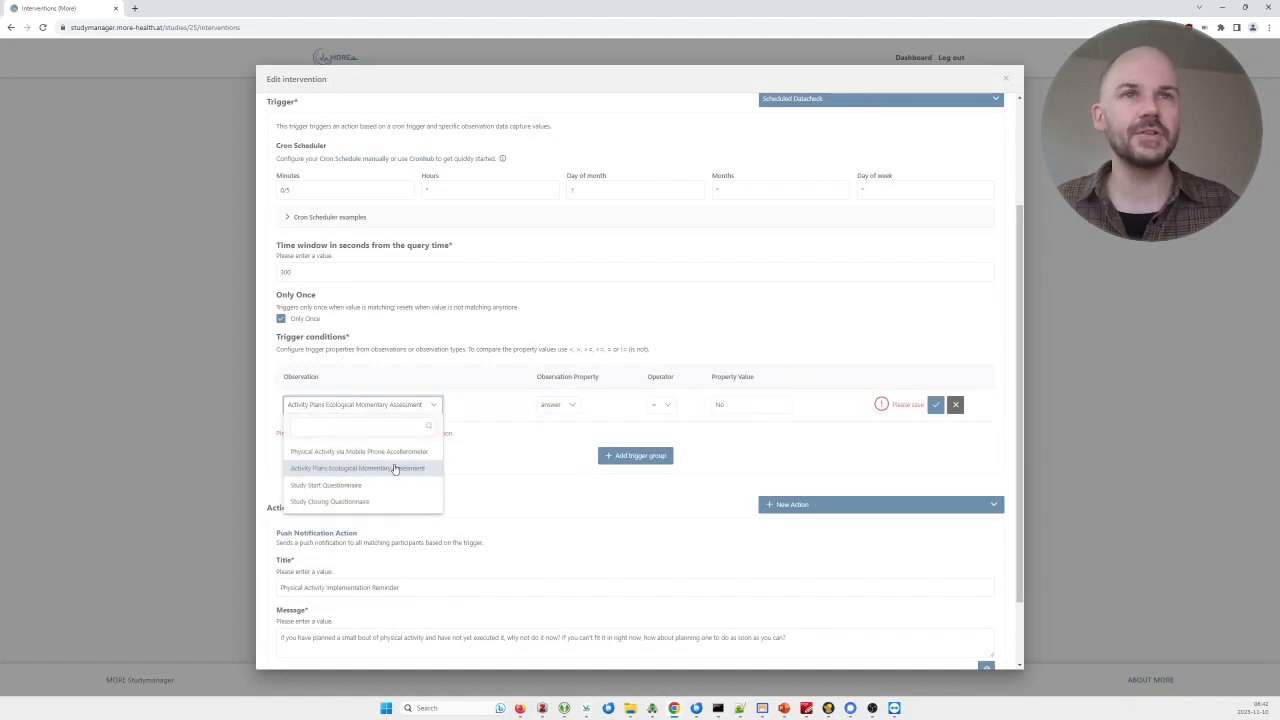
left_click(716, 530)
scroll(951, 564, "down", 2)
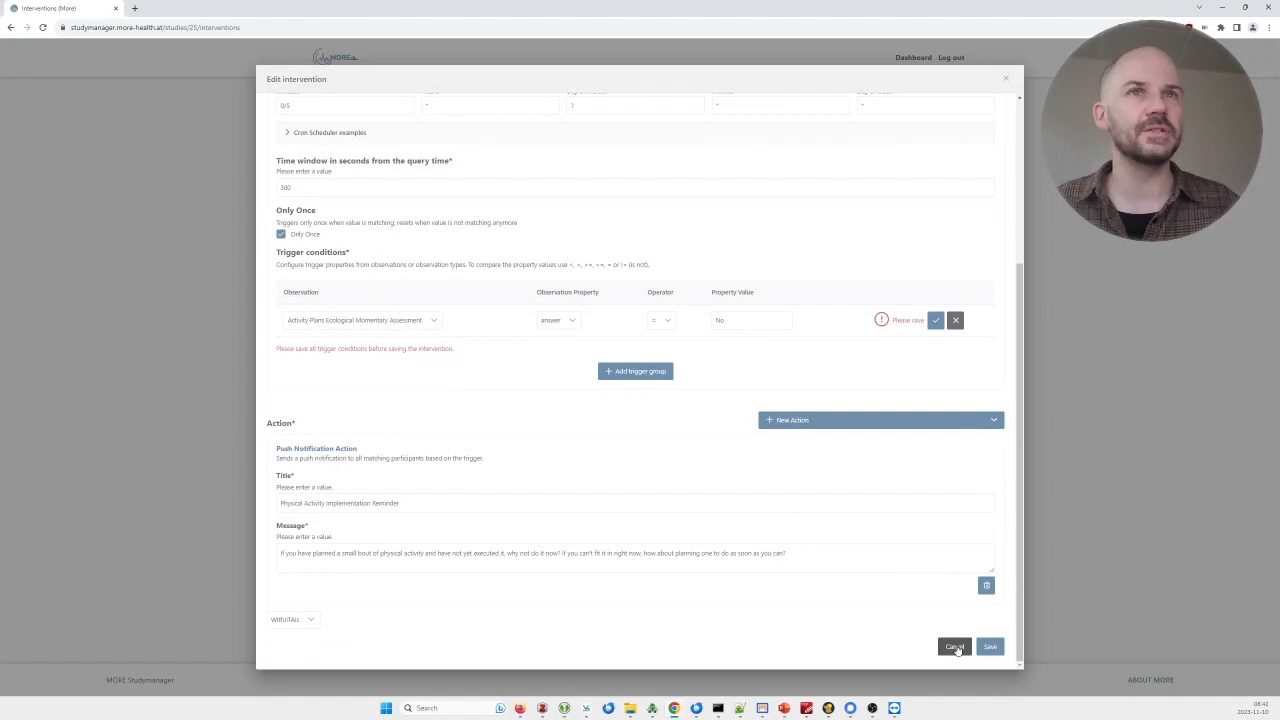
left_click(955, 647)
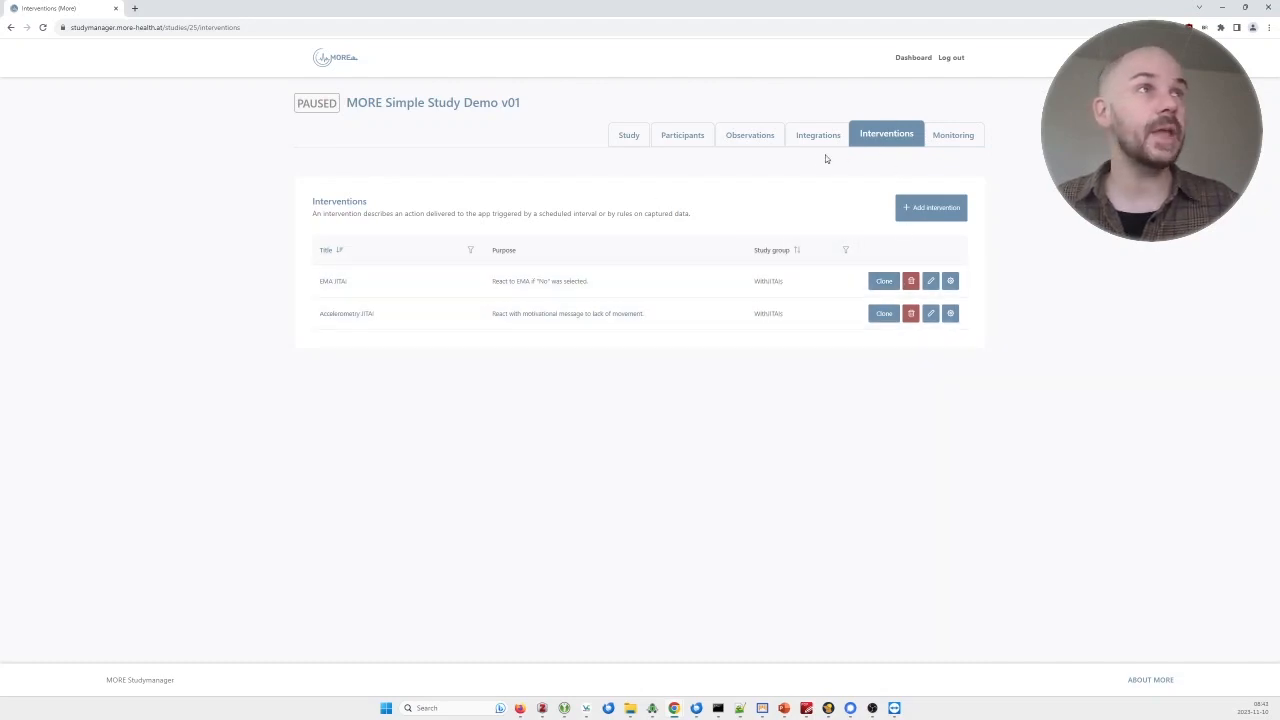
Review the participants' tokens, statuses and groups, and show the Add participant options.
left_click(690, 140)
scroll(546, 267, "down", 1)
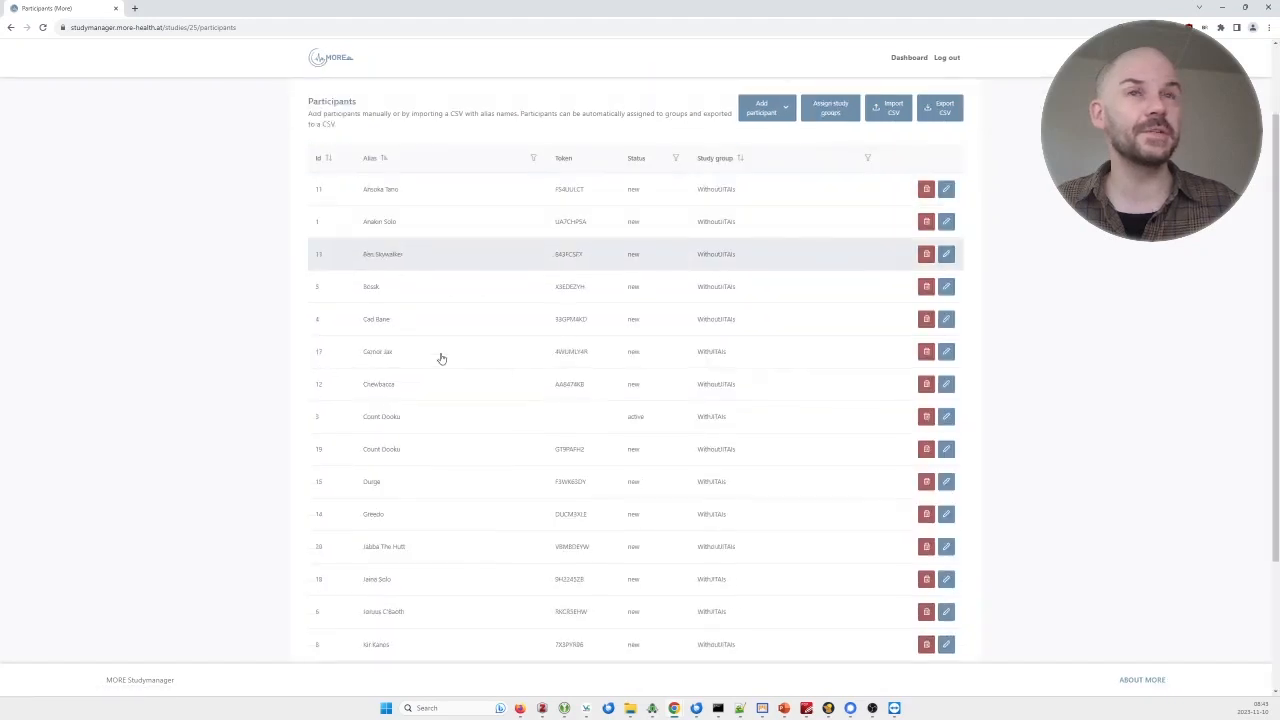
scroll(720, 430, "up", 1)
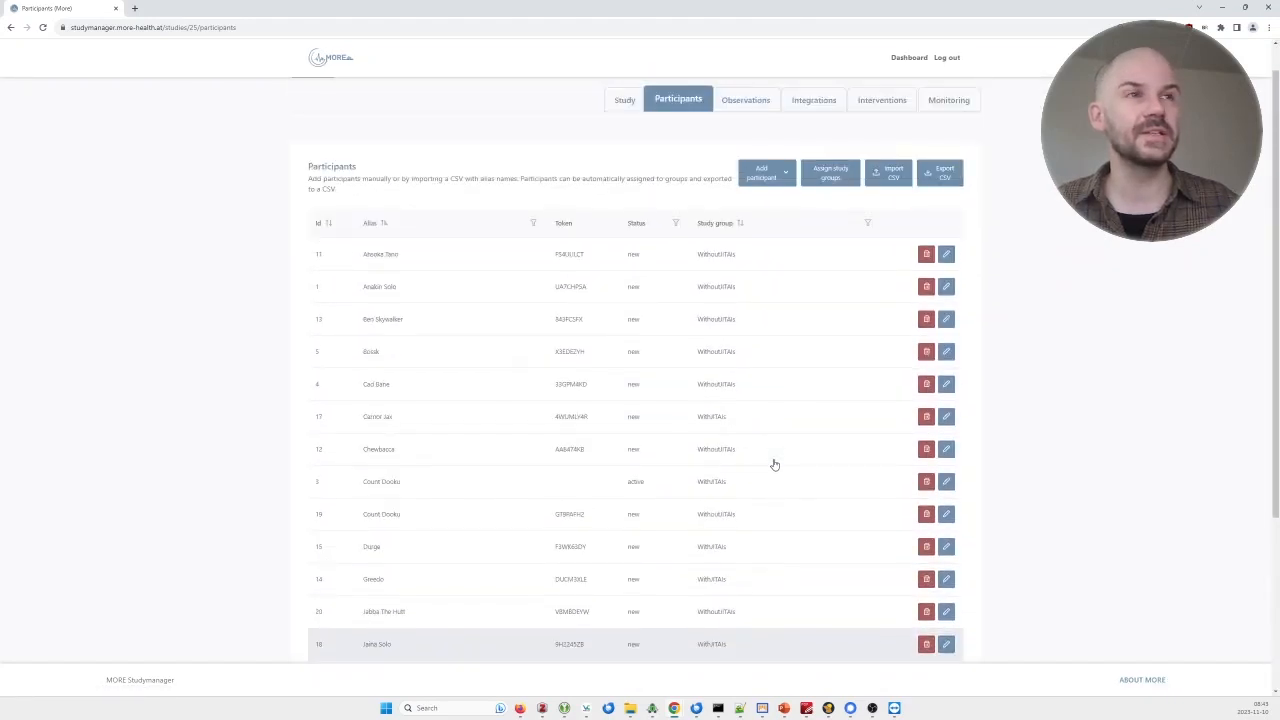
scroll(774, 465, "up", 1)
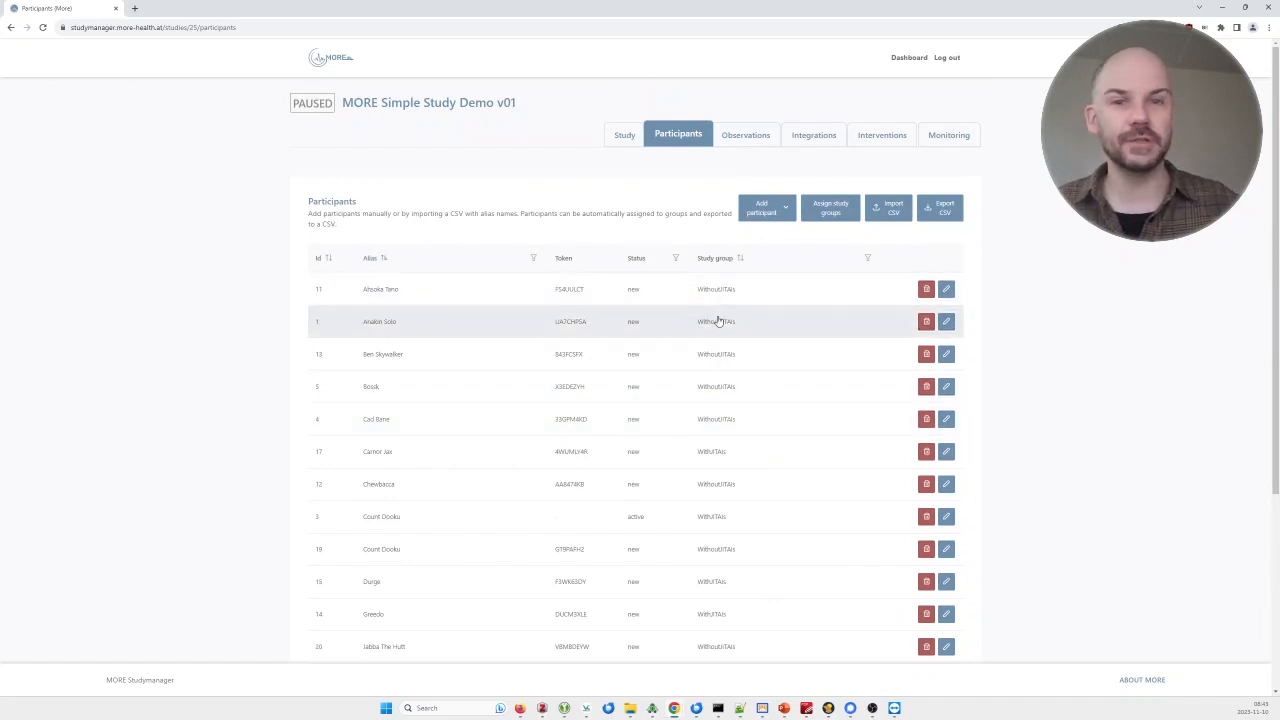
scroll(716, 365, "down", 5)
scroll(729, 480, "up", 5)
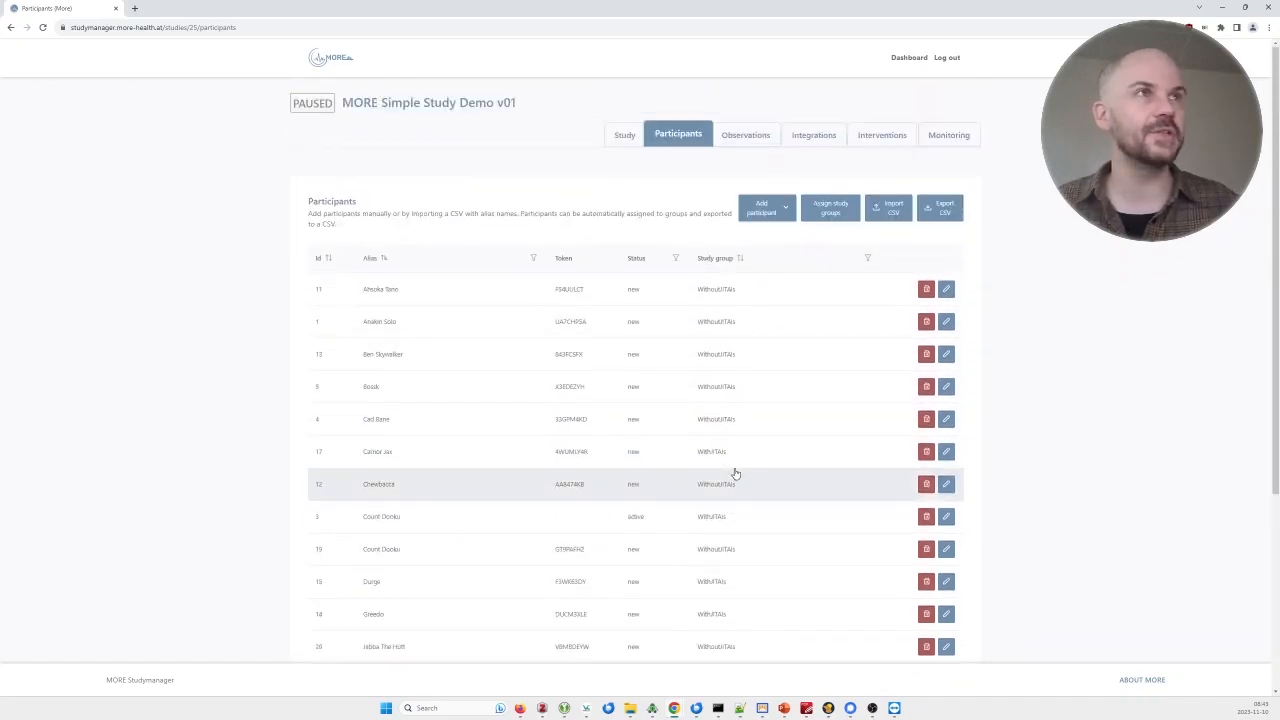
left_click(778, 209)
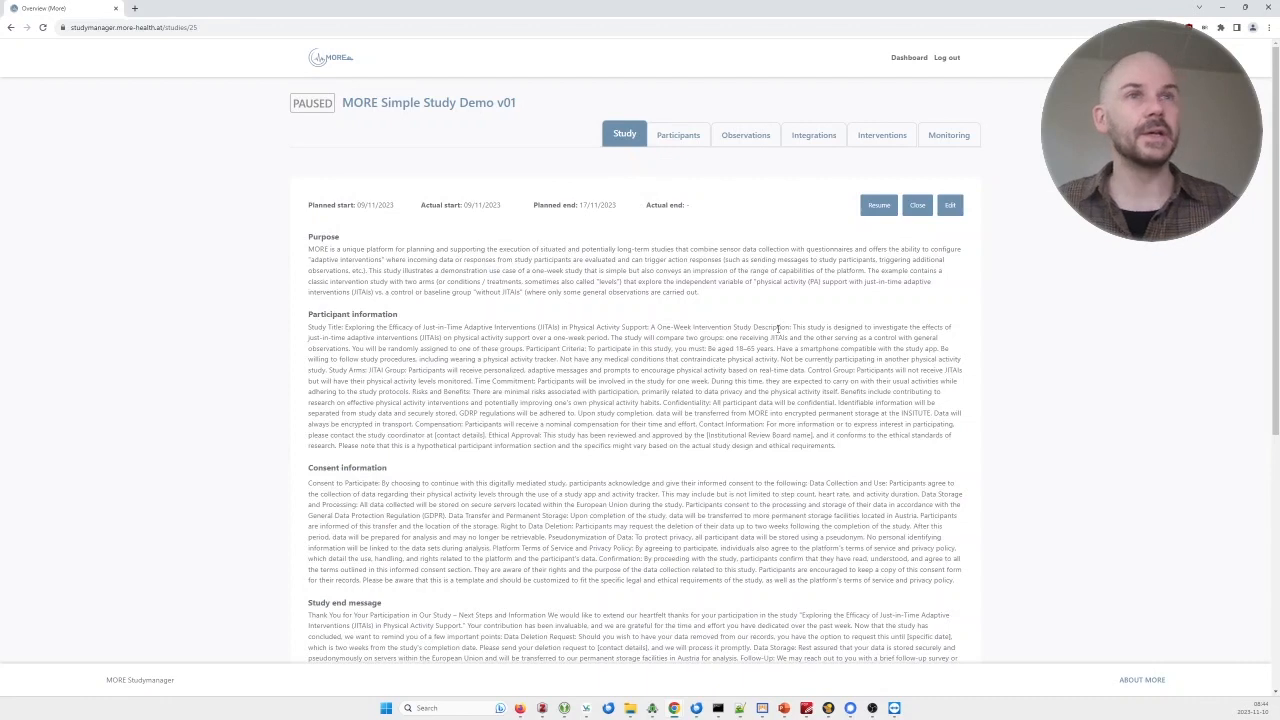
Resume MORE Simple Study Demo v01, confirming the status change from PAUSED to ACTIVE.
scroll(778, 328, "down", 8)
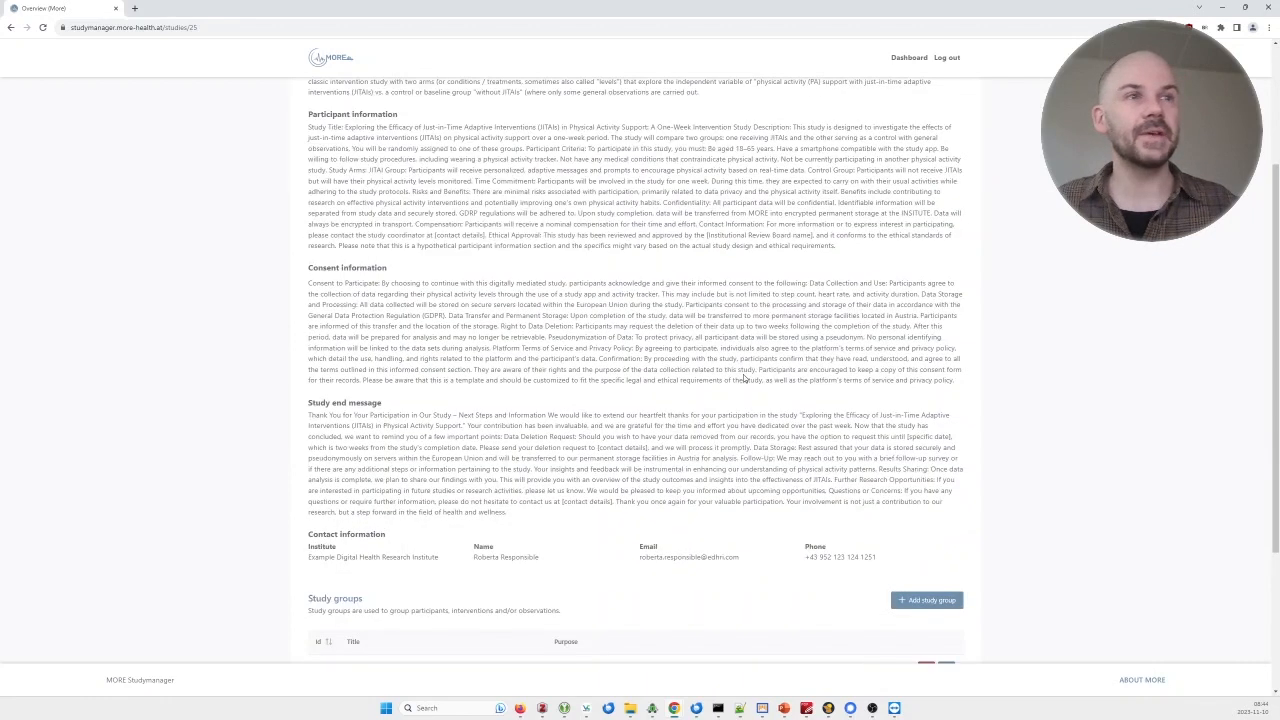
scroll(743, 393, "up", 7)
scroll(743, 393, "up", 1)
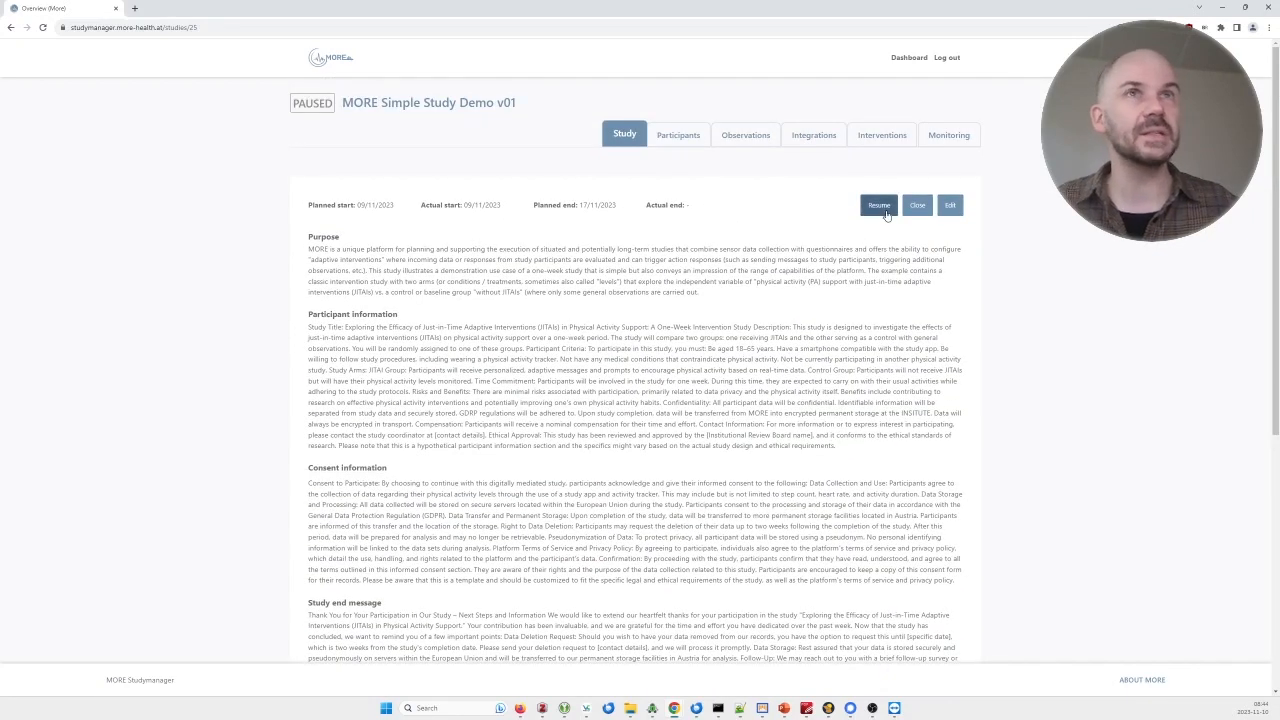
left_click(879, 207)
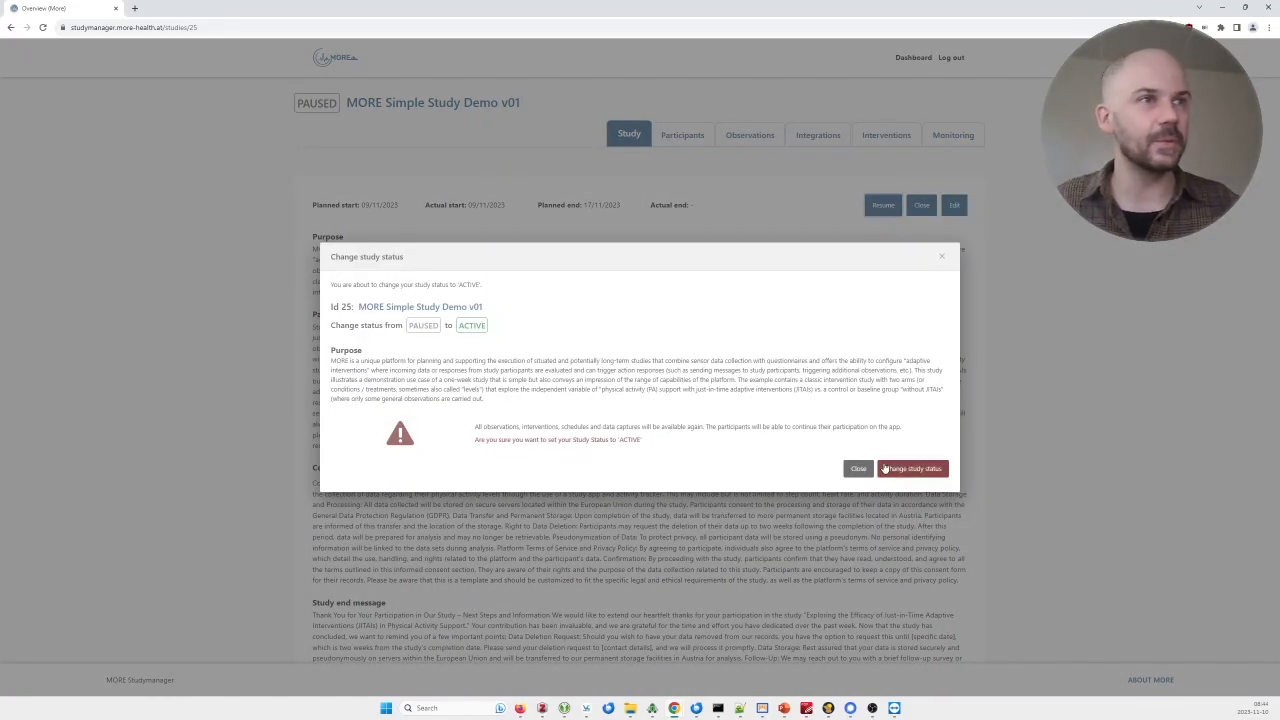
left_click(896, 472)
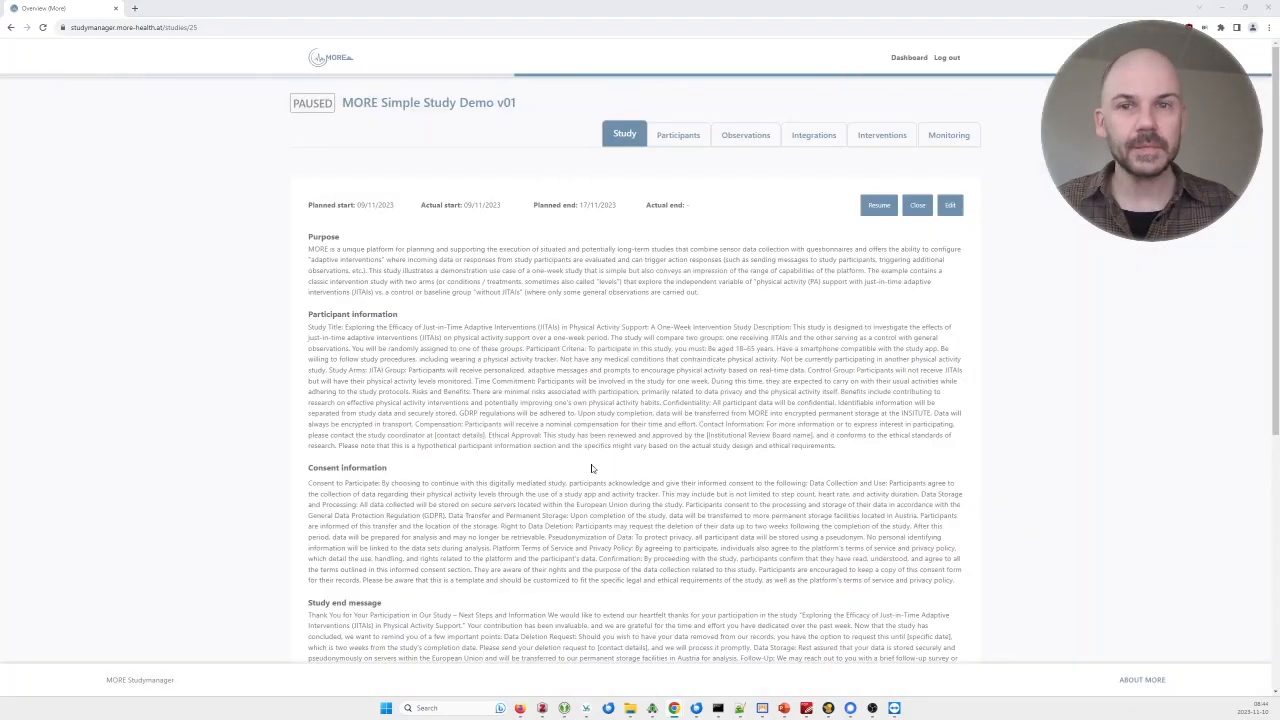
key("alt+Tab")
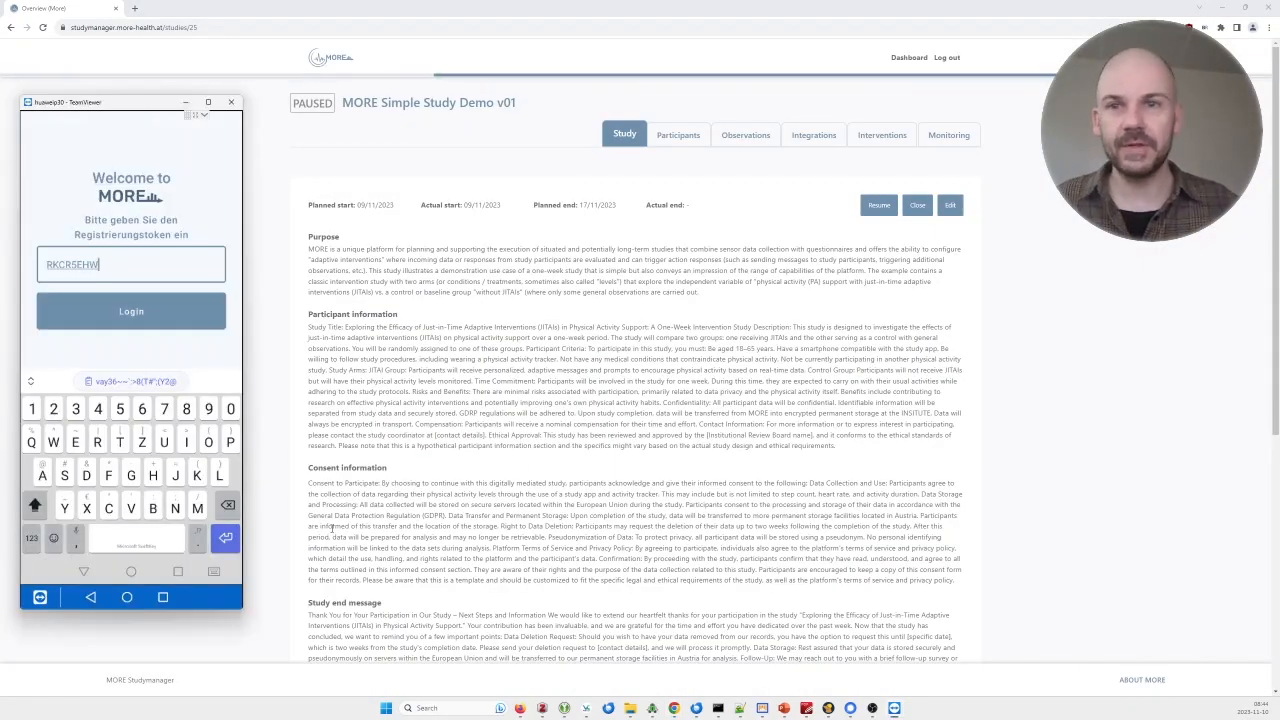
Scroll the active study's Participants table to locate the participant's token.
left_click(678, 134)
scroll(635, 340, "down", 1)
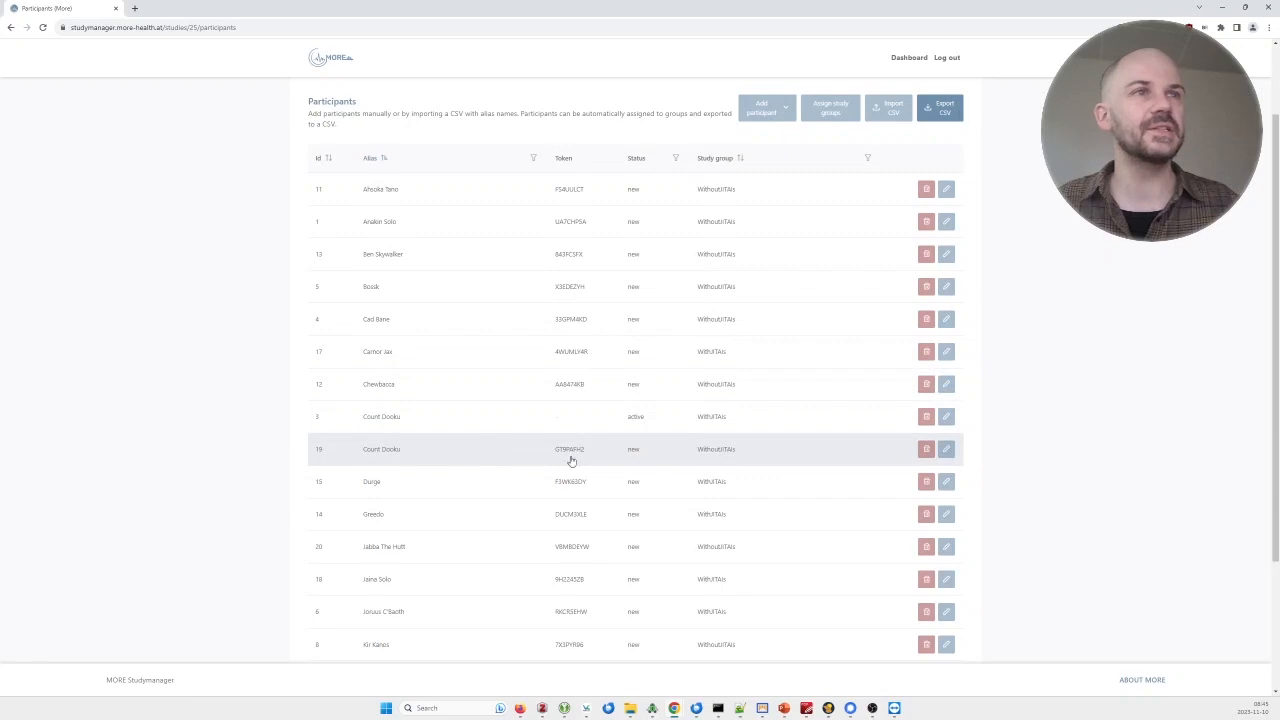
scroll(593, 448, "down", 1)
scroll(591, 449, "down", 1)
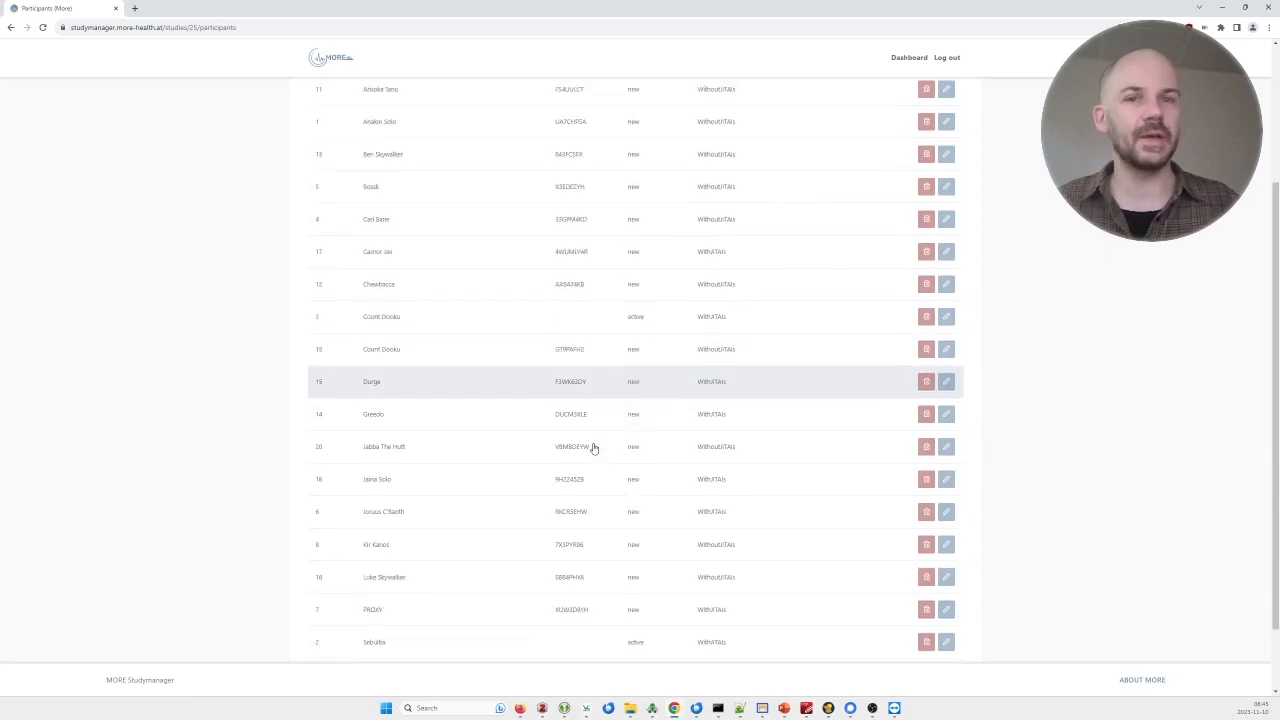
scroll(560, 446, "up", 3)
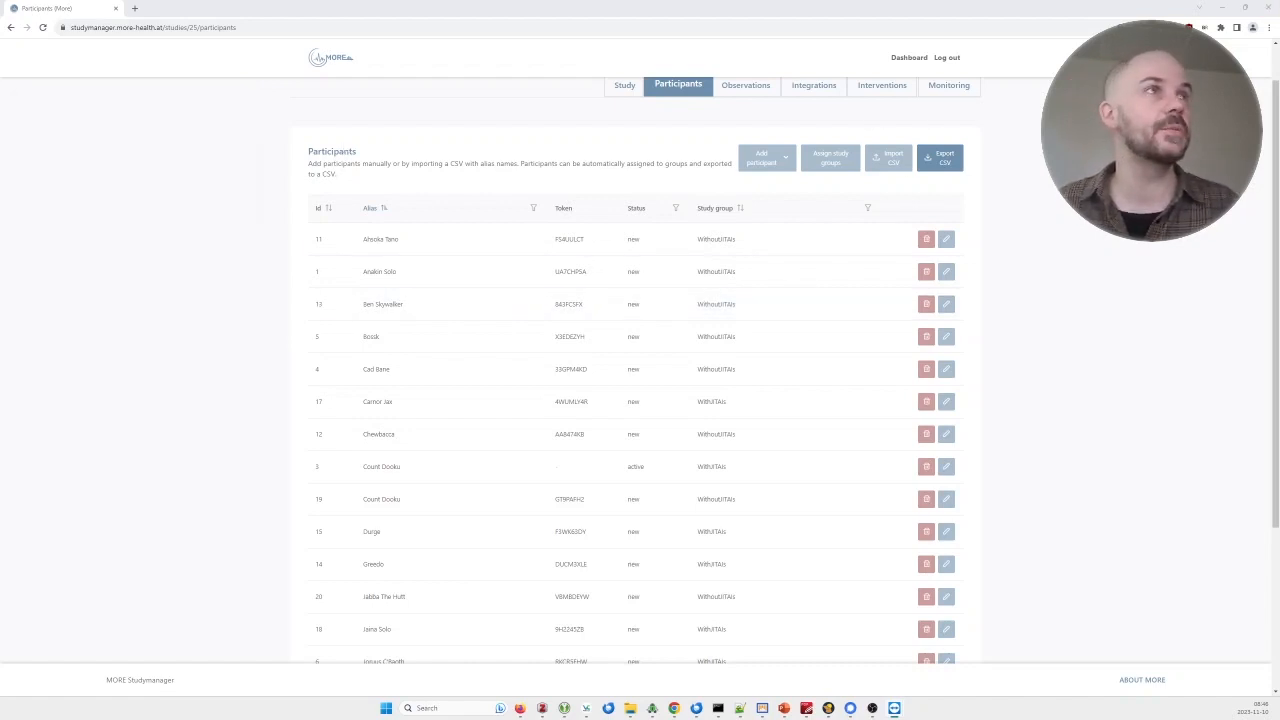
Open the demo study's Monitoring page and review the incoming accelerometer data points.
left_click(945, 133)
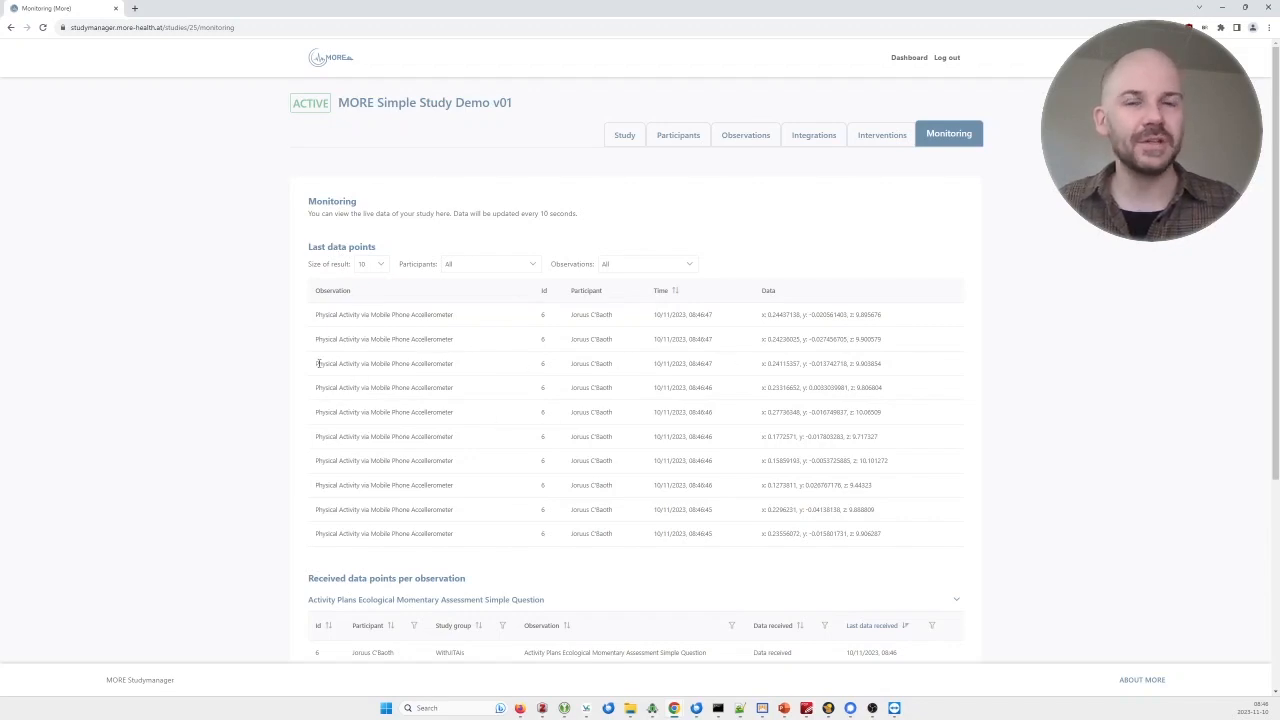
left_click_drag(318, 363, 932, 371)
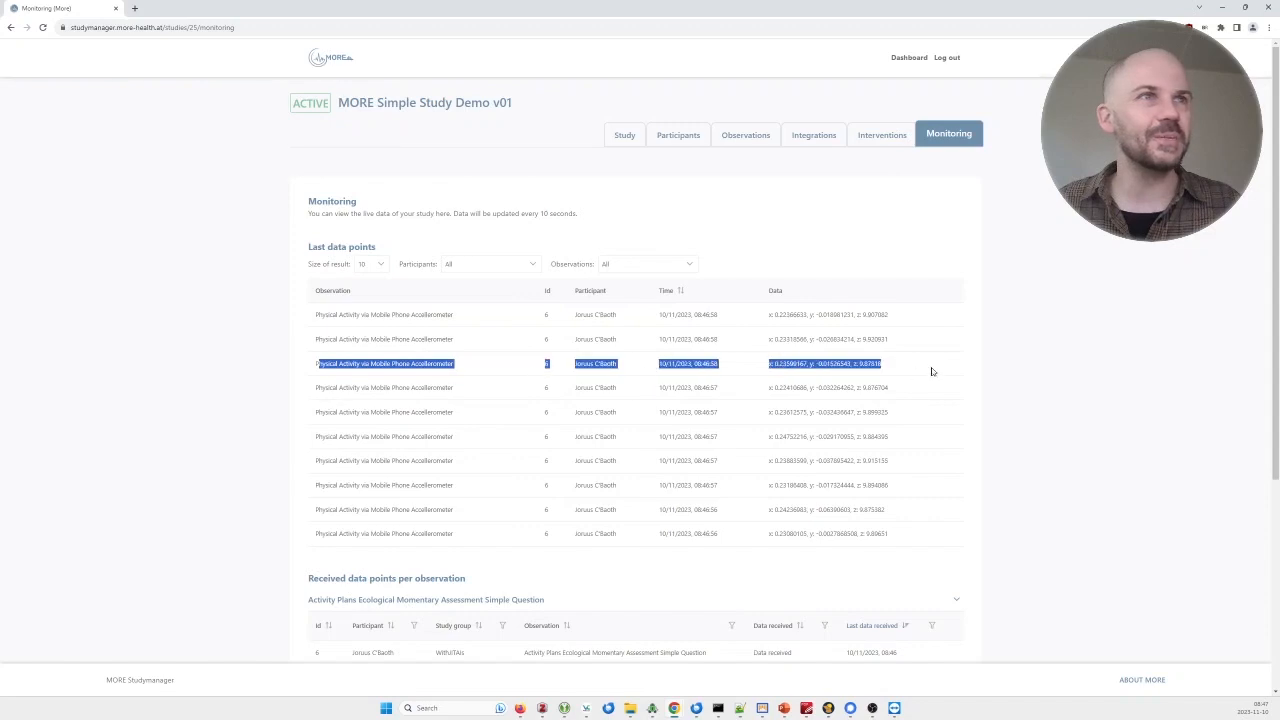
left_click(934, 372)
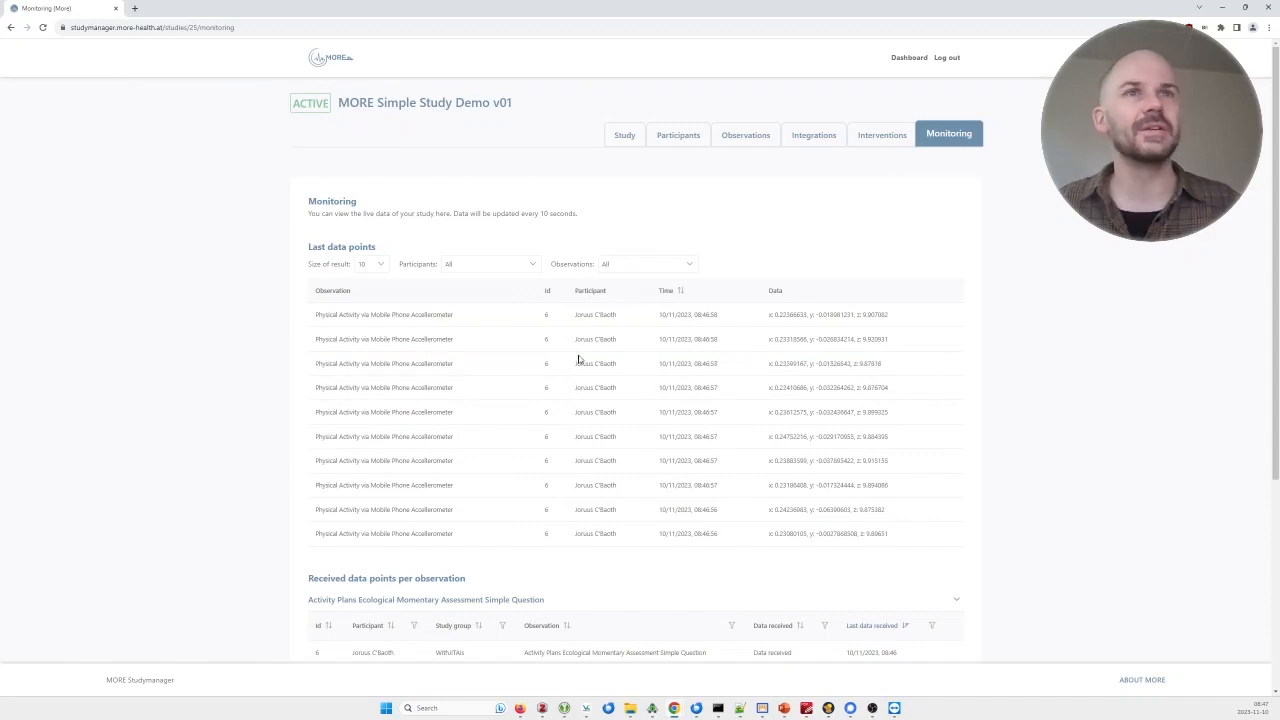
scroll(466, 375, "down", 2)
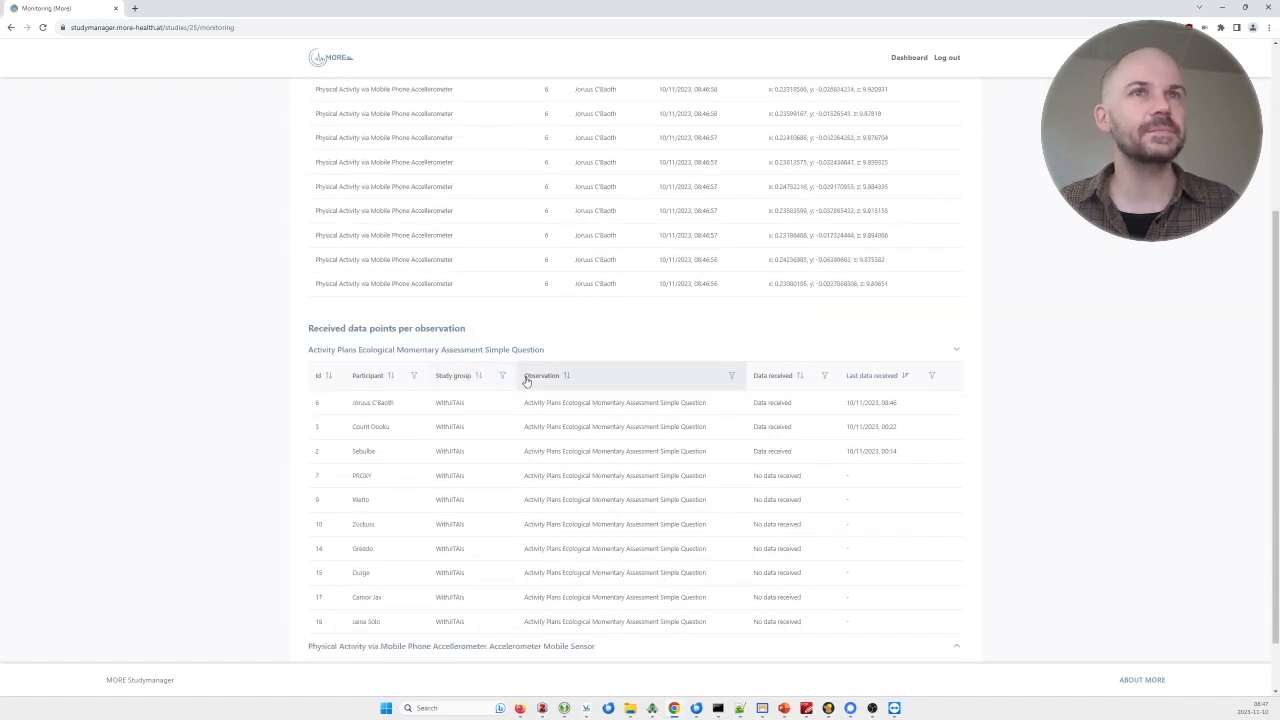
scroll(525, 378, "up", 2)
scroll(526, 381, "up", 1)
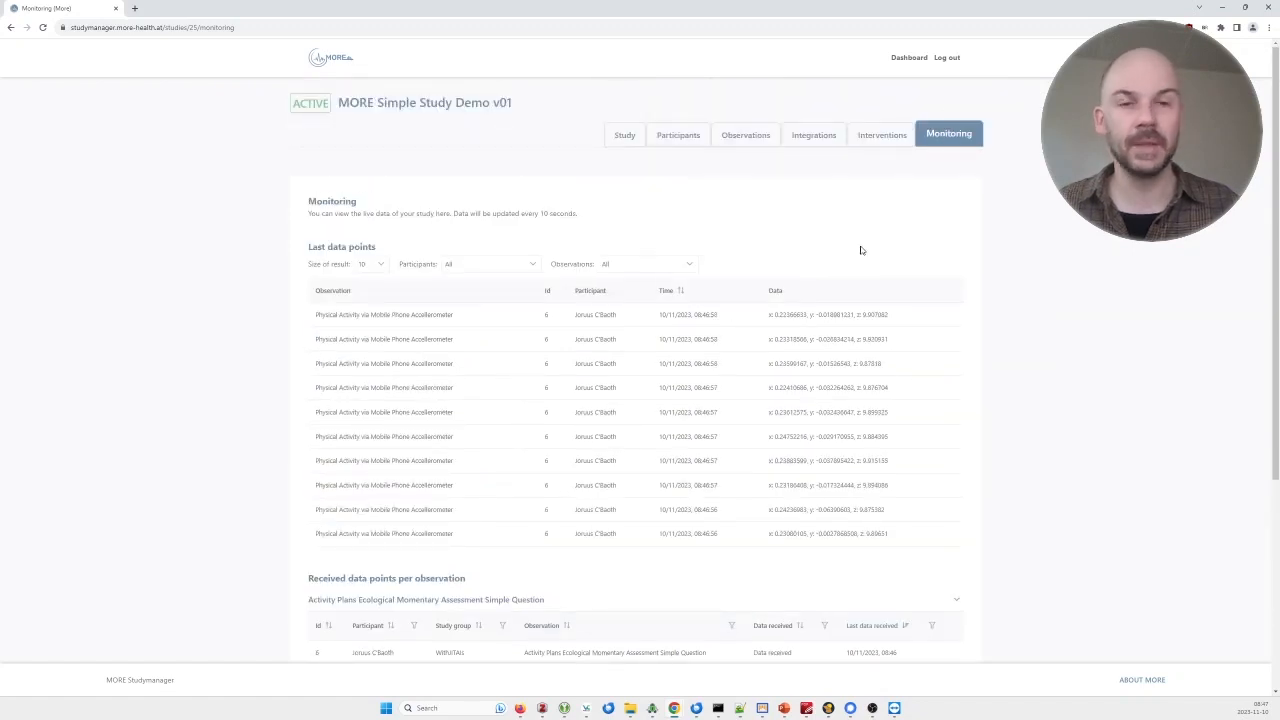